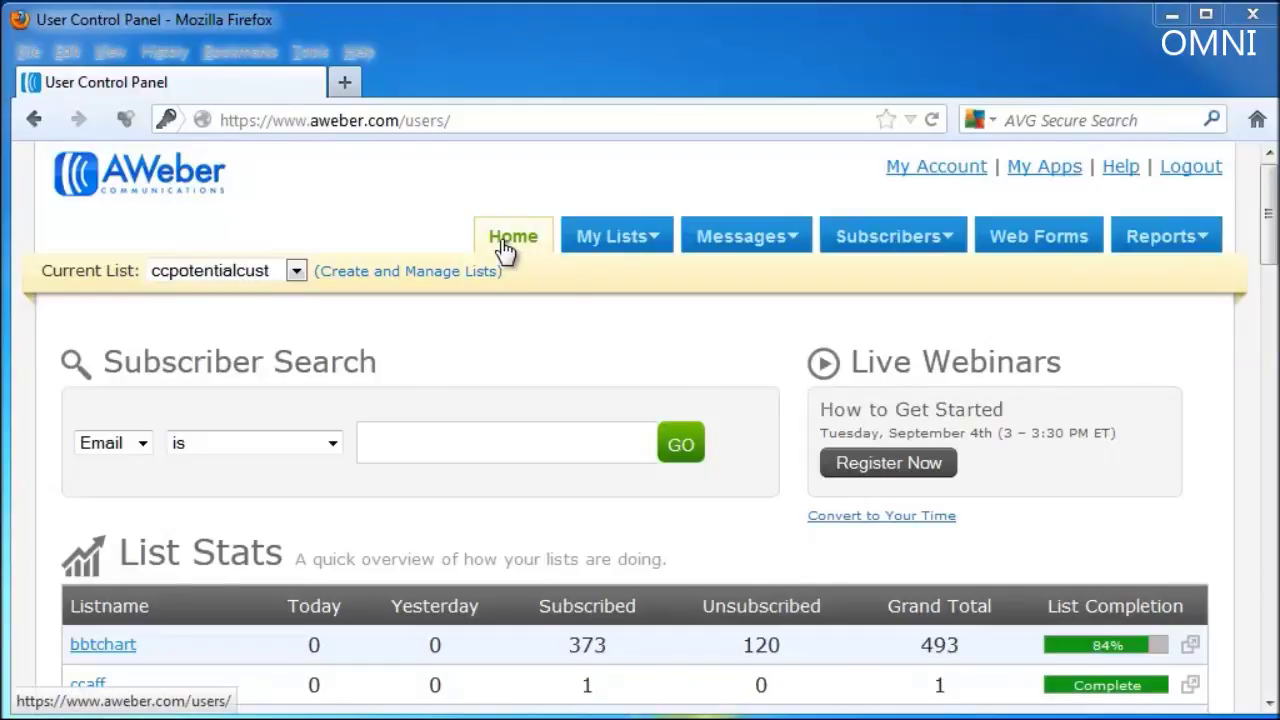
# Look through the available lists in the current-list selector and the field choices for the subscriber search
pyautogui.click(296, 272)
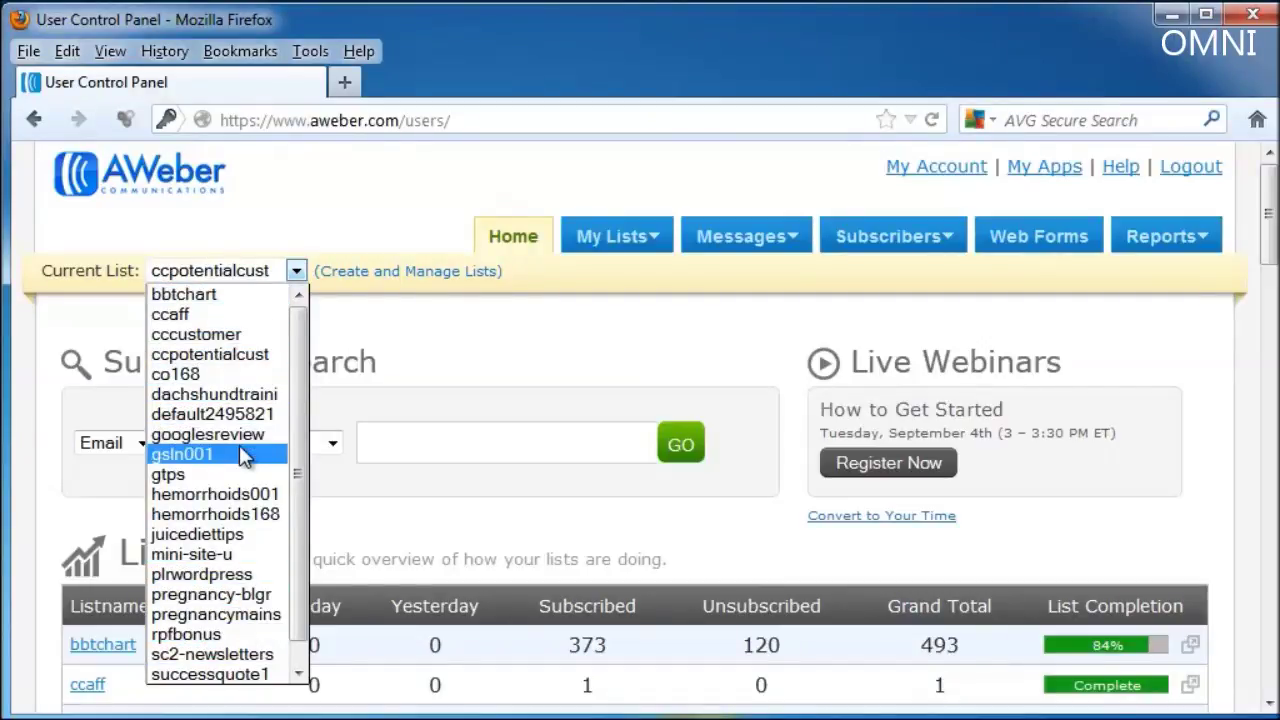
pyautogui.click(362, 222)
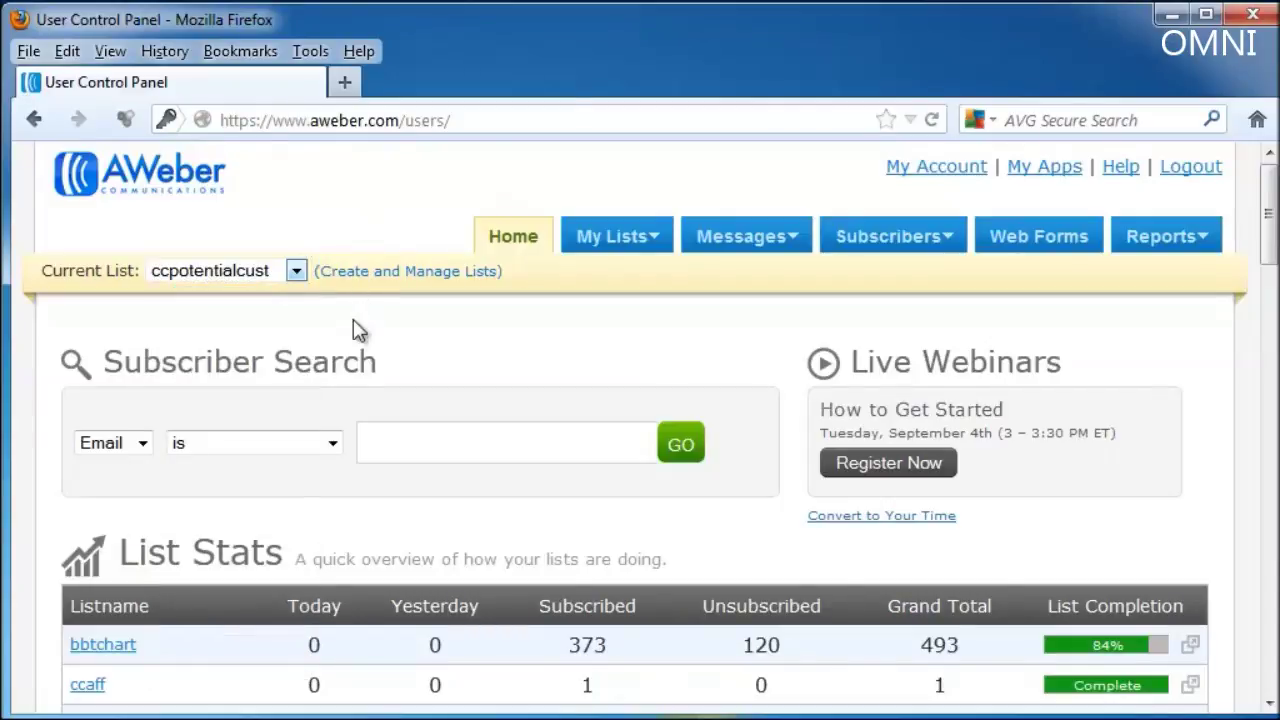
pyautogui.click(145, 452)
pyautogui.click(197, 392)
pyautogui.click(677, 443)
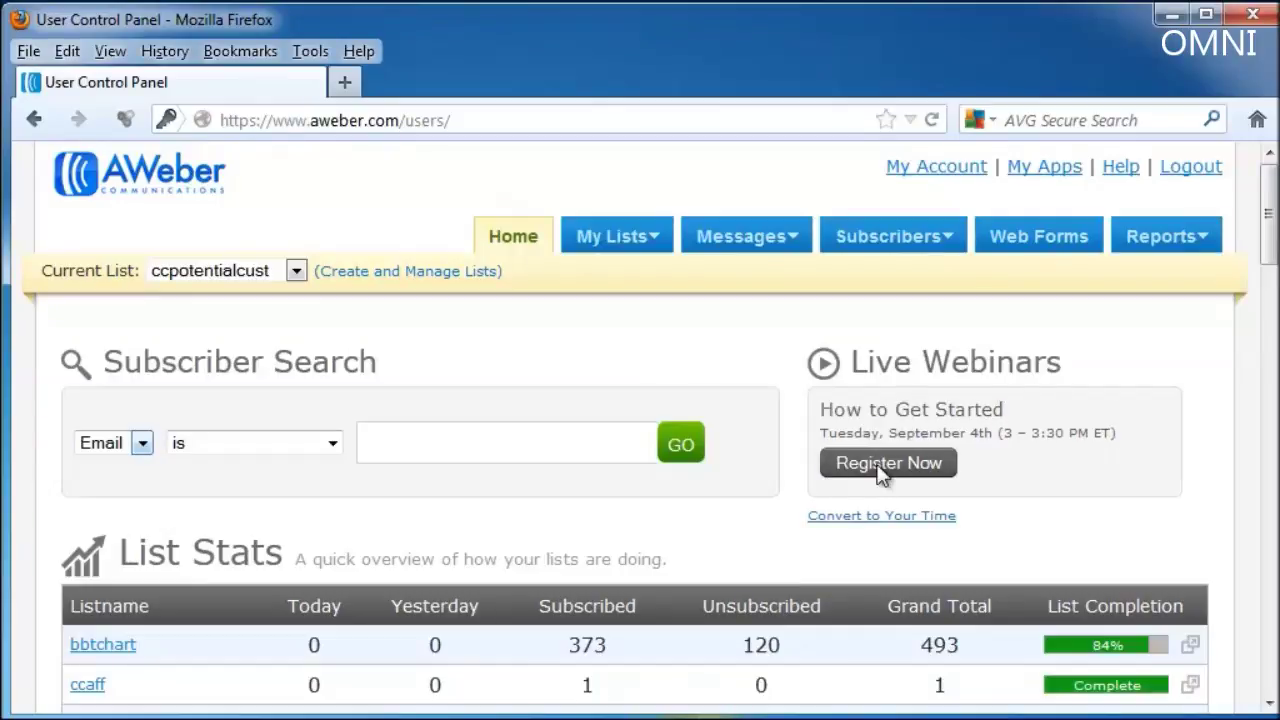
# Examine the List Stats table and the explanations of its columns, from Today through List Completion
pyautogui.moveTo(1268, 220); pyautogui.dragTo(1274, 293)
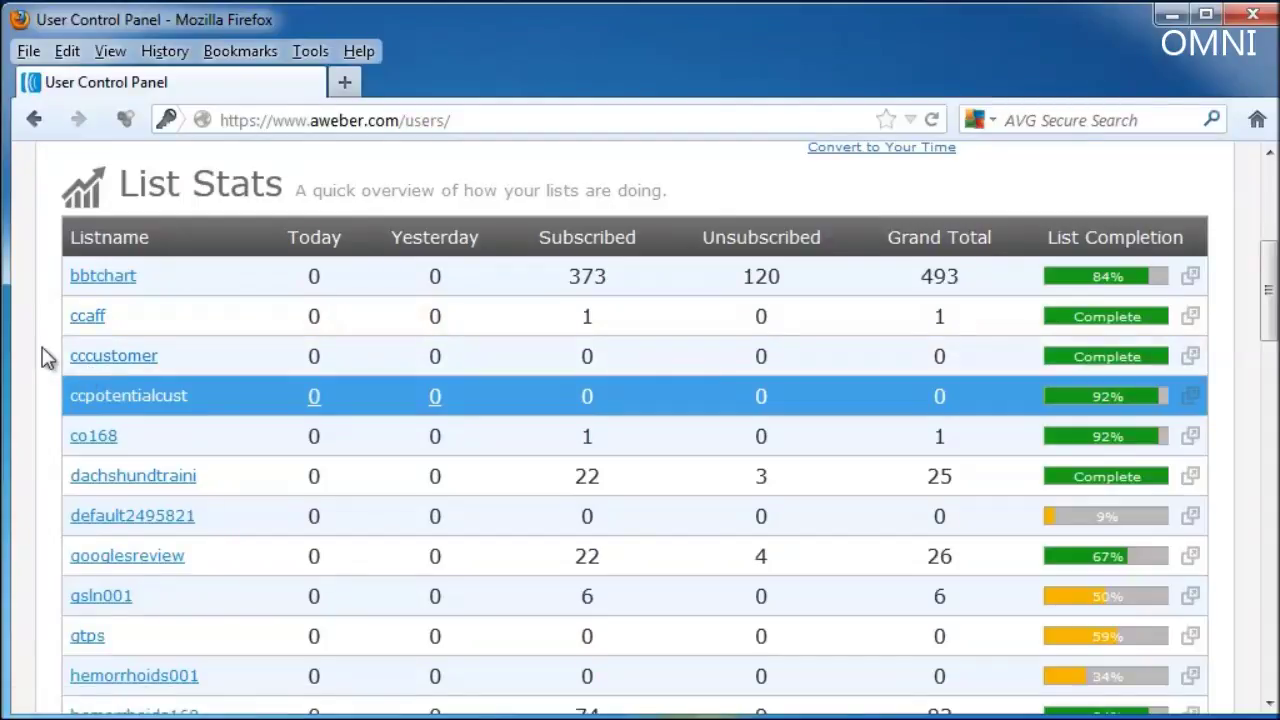
pyautogui.moveTo(315, 243)
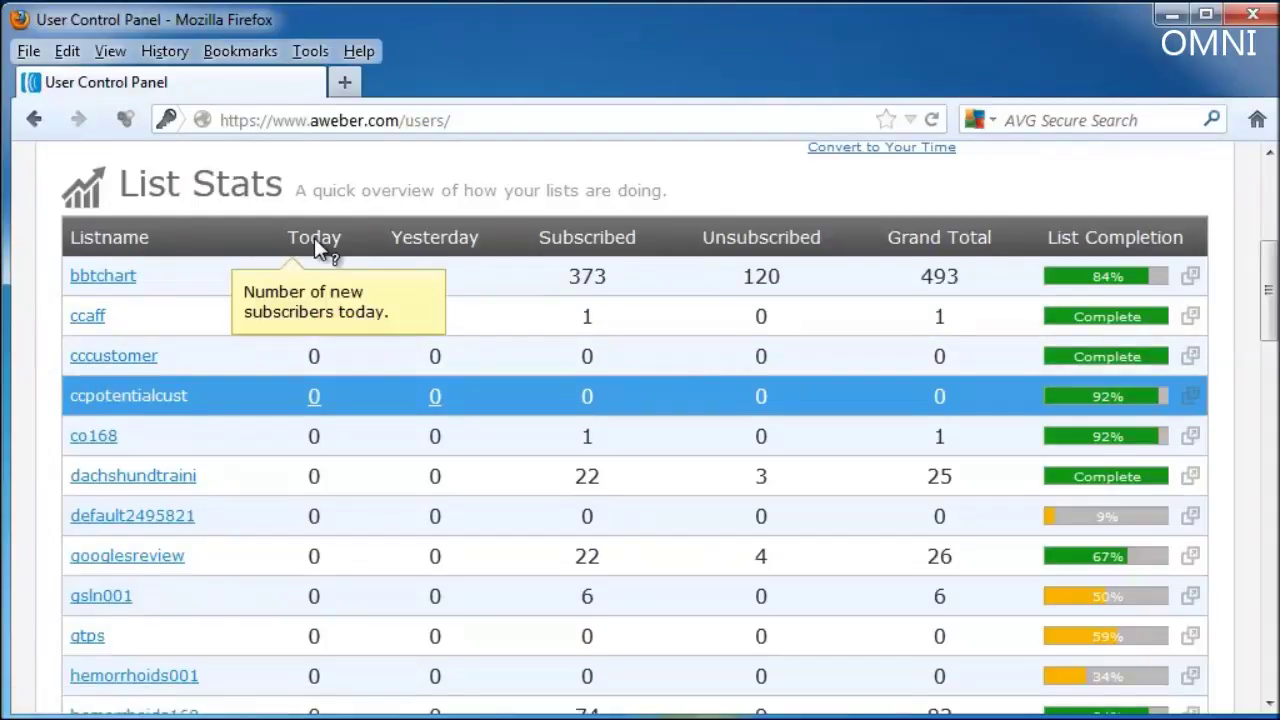
pyautogui.moveTo(432, 243)
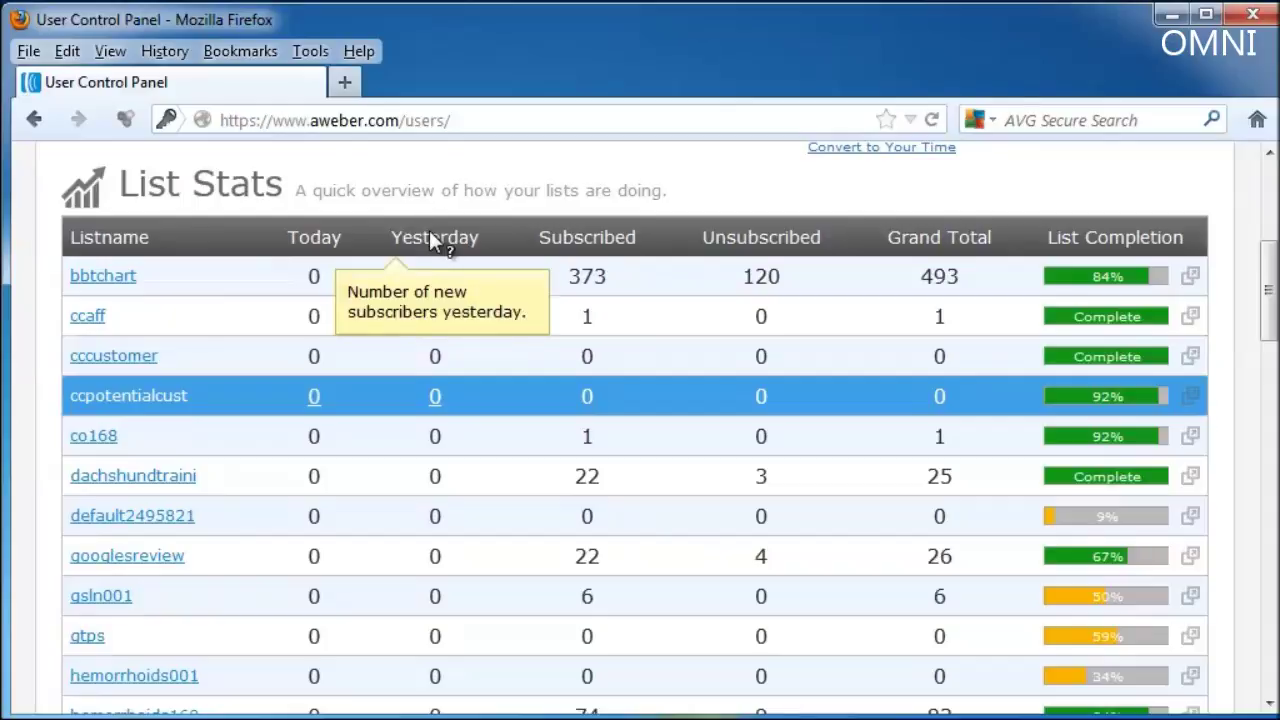
pyautogui.moveTo(562, 238)
pyautogui.moveTo(755, 243)
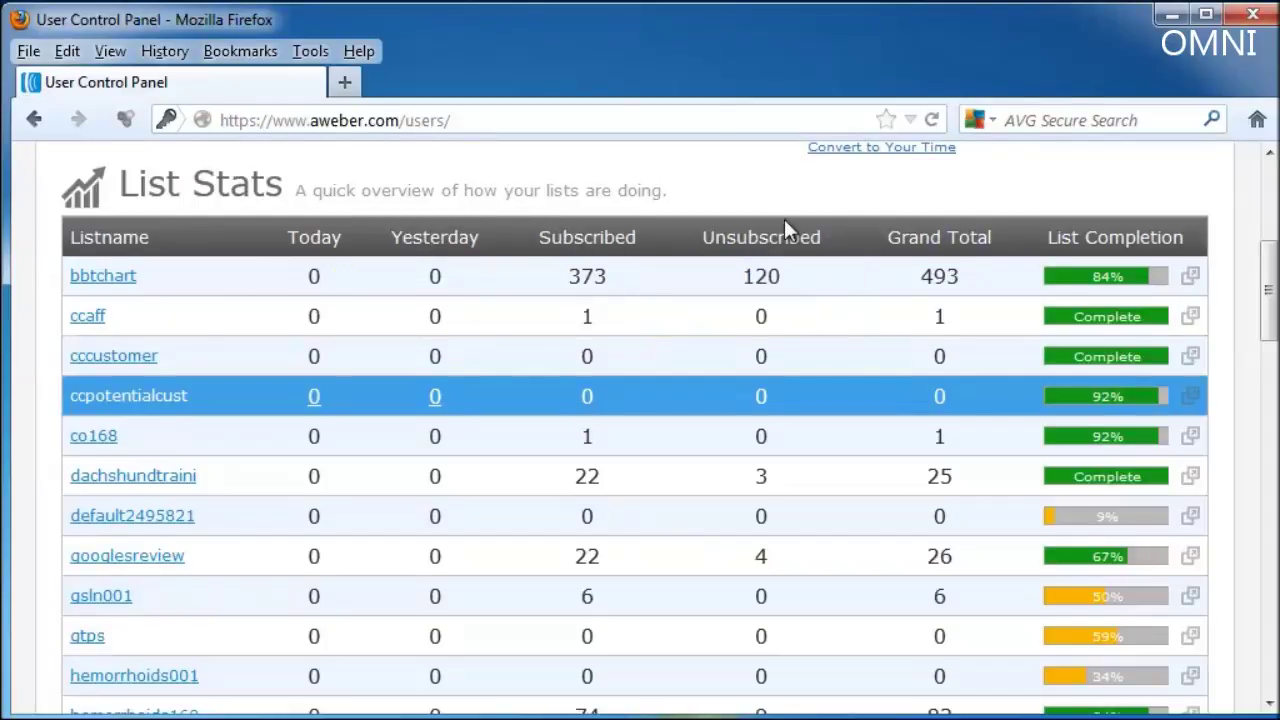
pyautogui.moveTo(946, 239)
pyautogui.moveTo(1158, 243)
# Examine the Recent Broadcasts statistics and the Pending Broadcasts with their review links
pyautogui.scroll(-15, 189, 460)
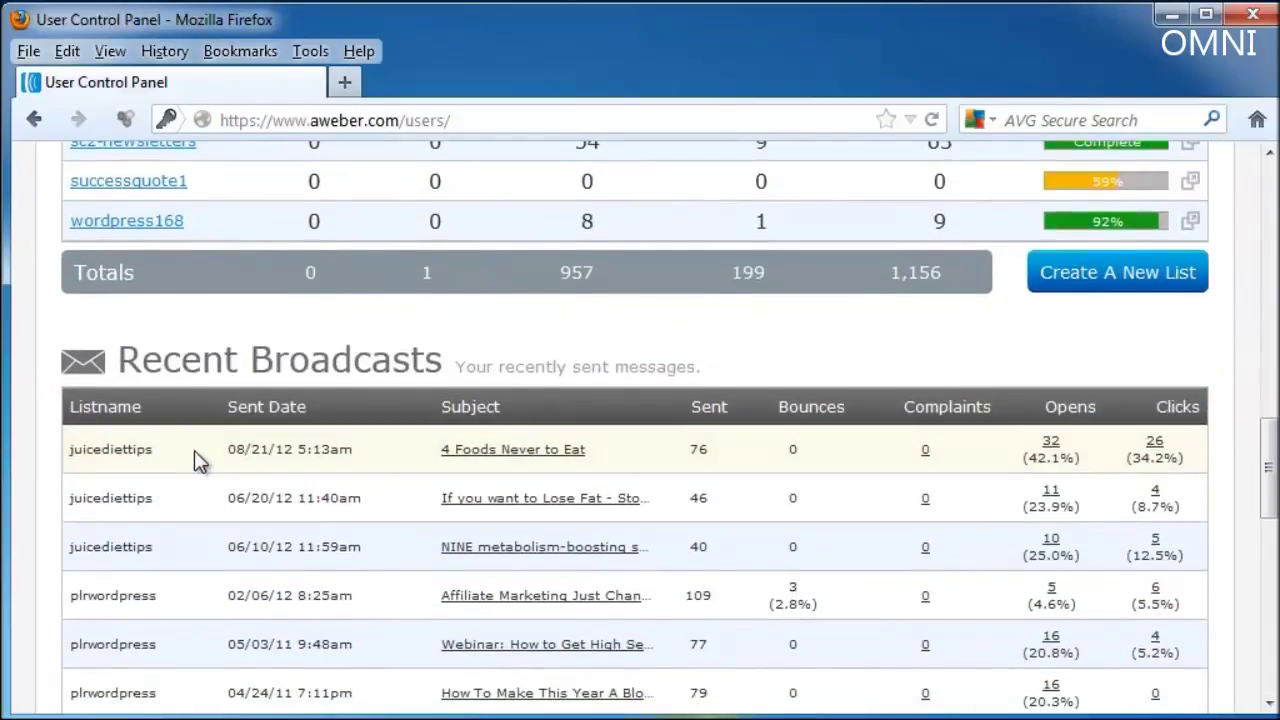
pyautogui.scroll(-3, 194, 450)
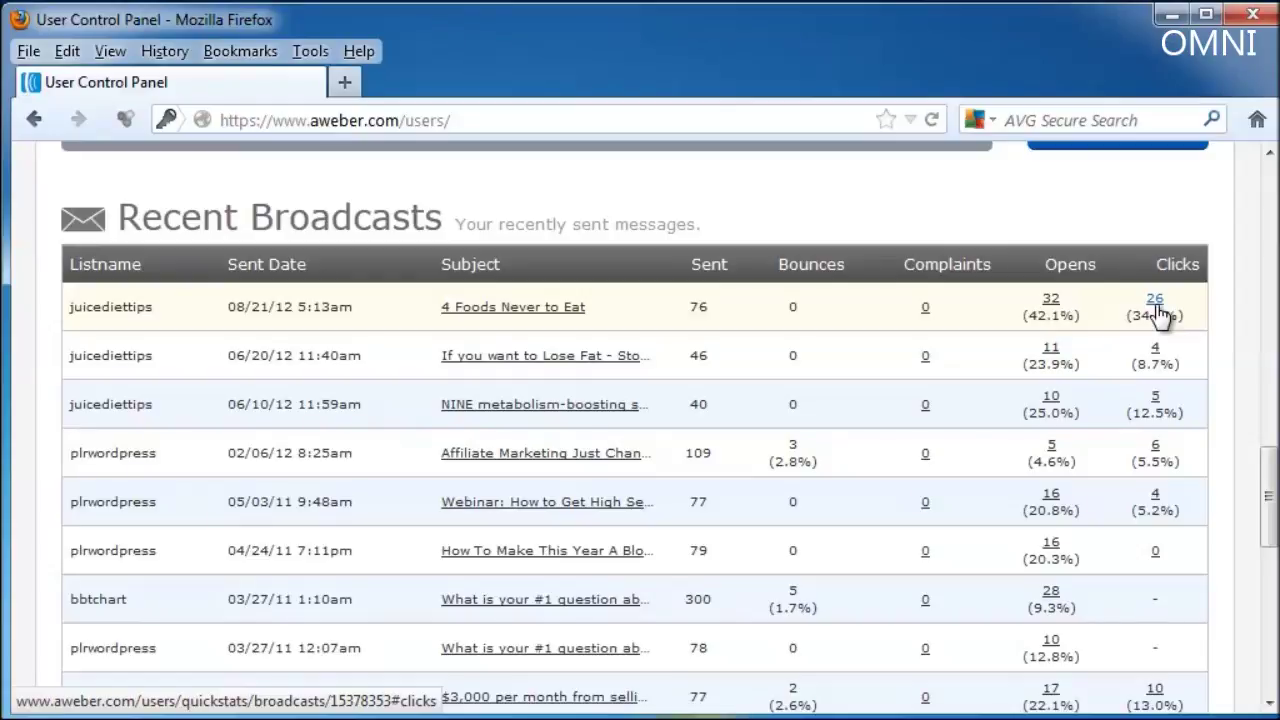
pyautogui.scroll(-12, 1154, 320)
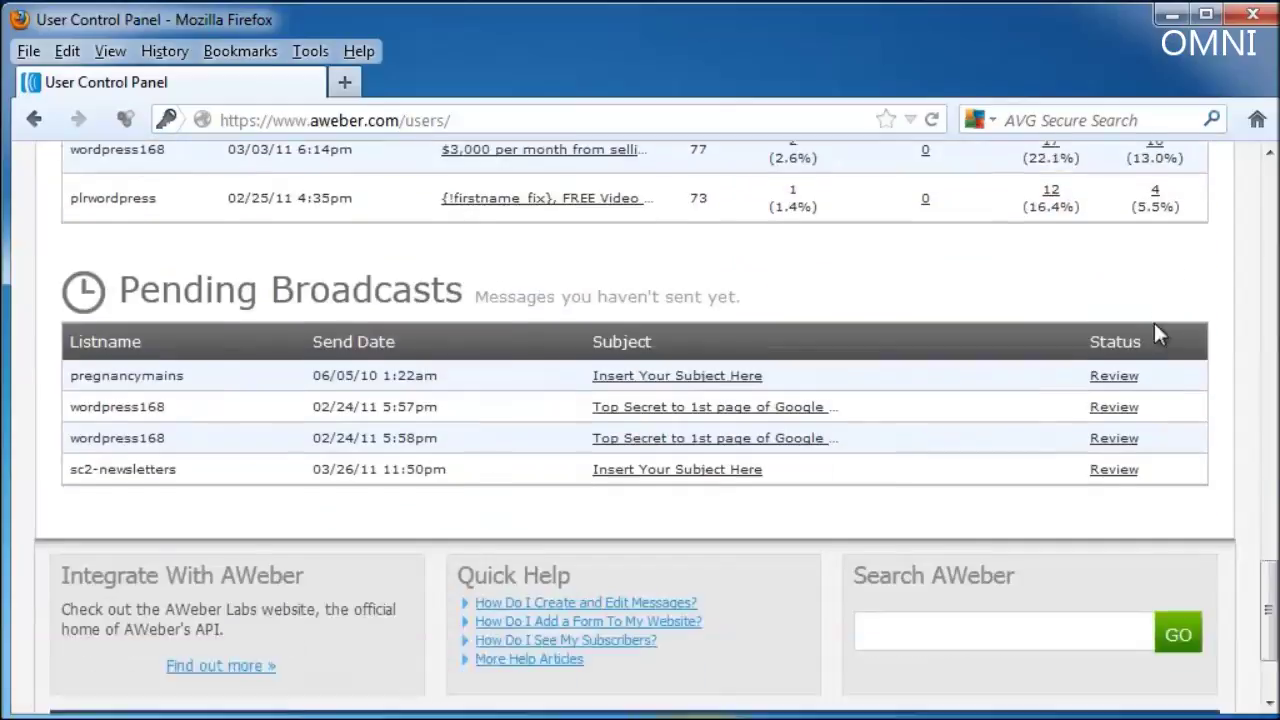
pyautogui.scroll(3, 1025, 400)
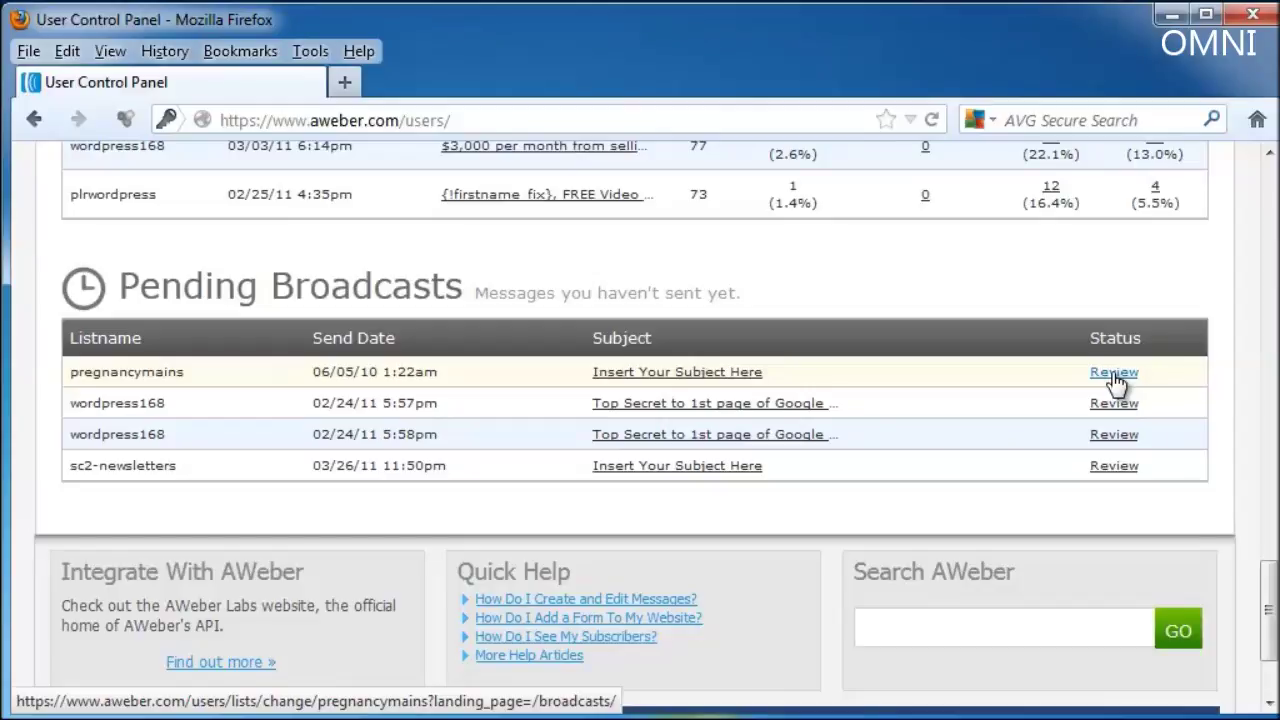
# Review the List Stats totals and the option to create a new list, ending at the start of the home page
pyautogui.scroll(5, 1006, 371)
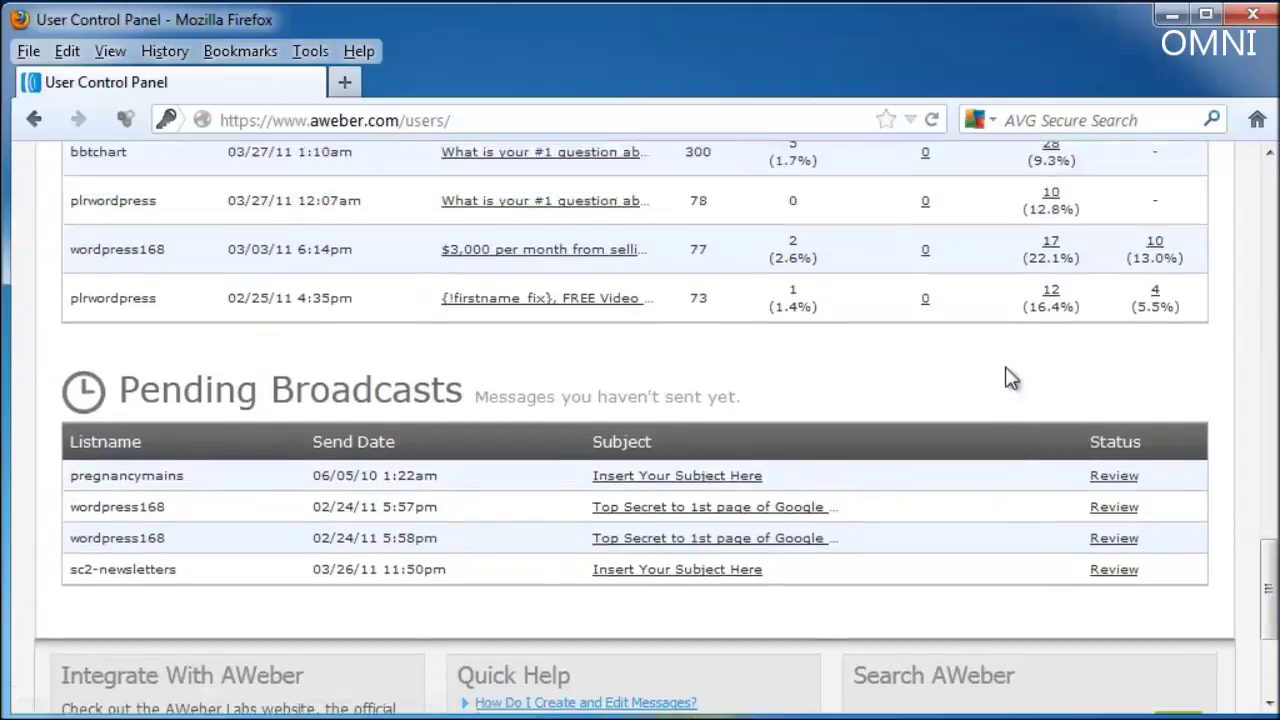
pyautogui.scroll(5, 1076, 372)
pyautogui.scroll(-3, 915, 385)
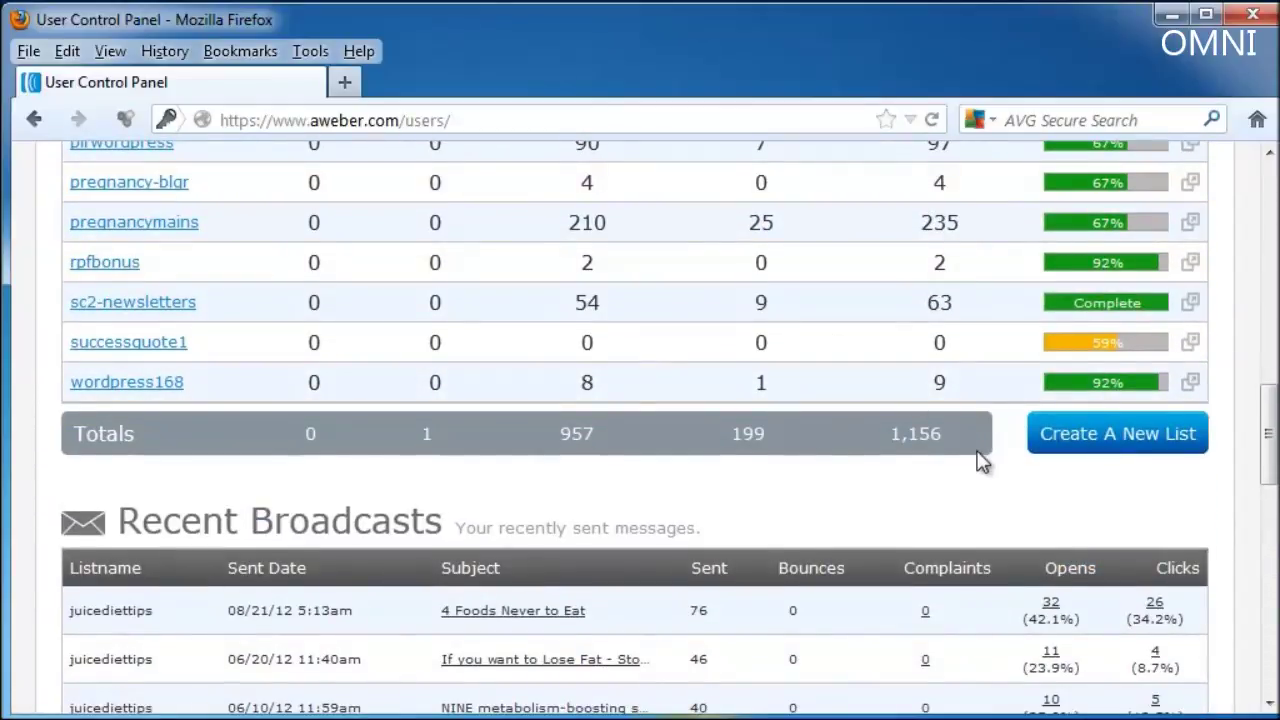
pyautogui.scroll(6, 808, 440)
pyautogui.scroll(-6, 815, 425)
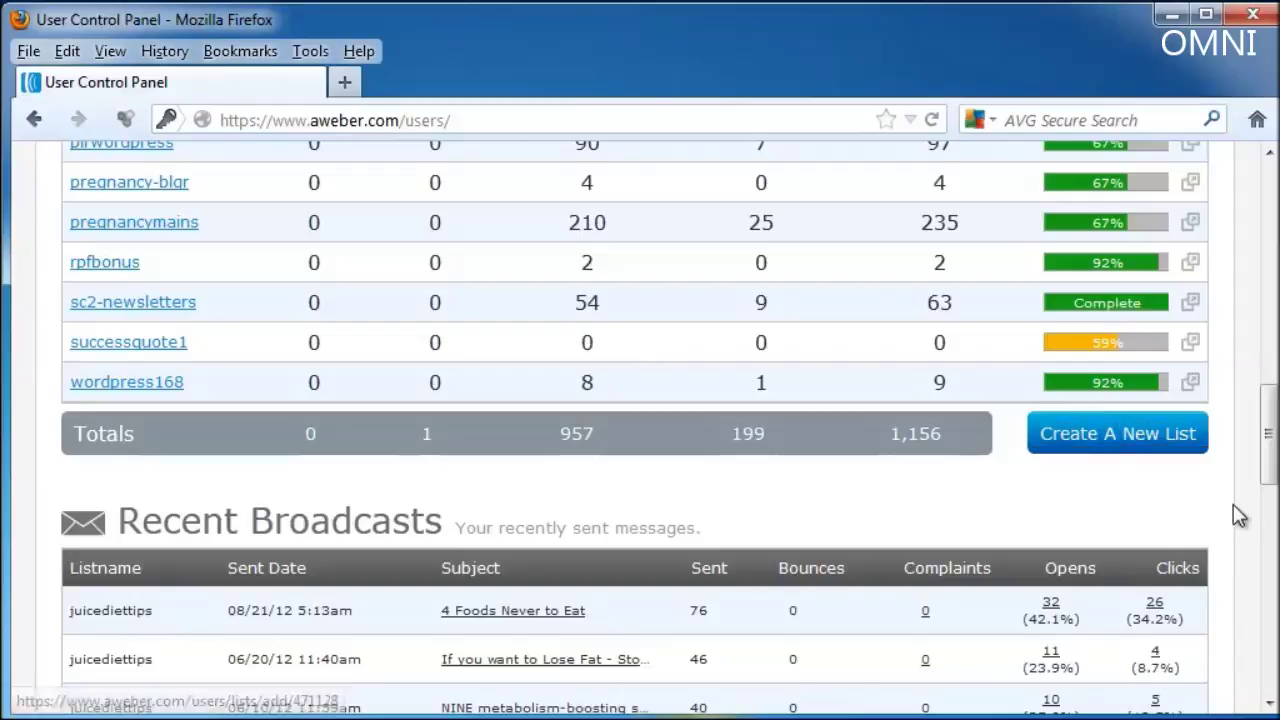
pyautogui.scroll(10, 1225, 514)
pyautogui.scroll(5, 1220, 506)
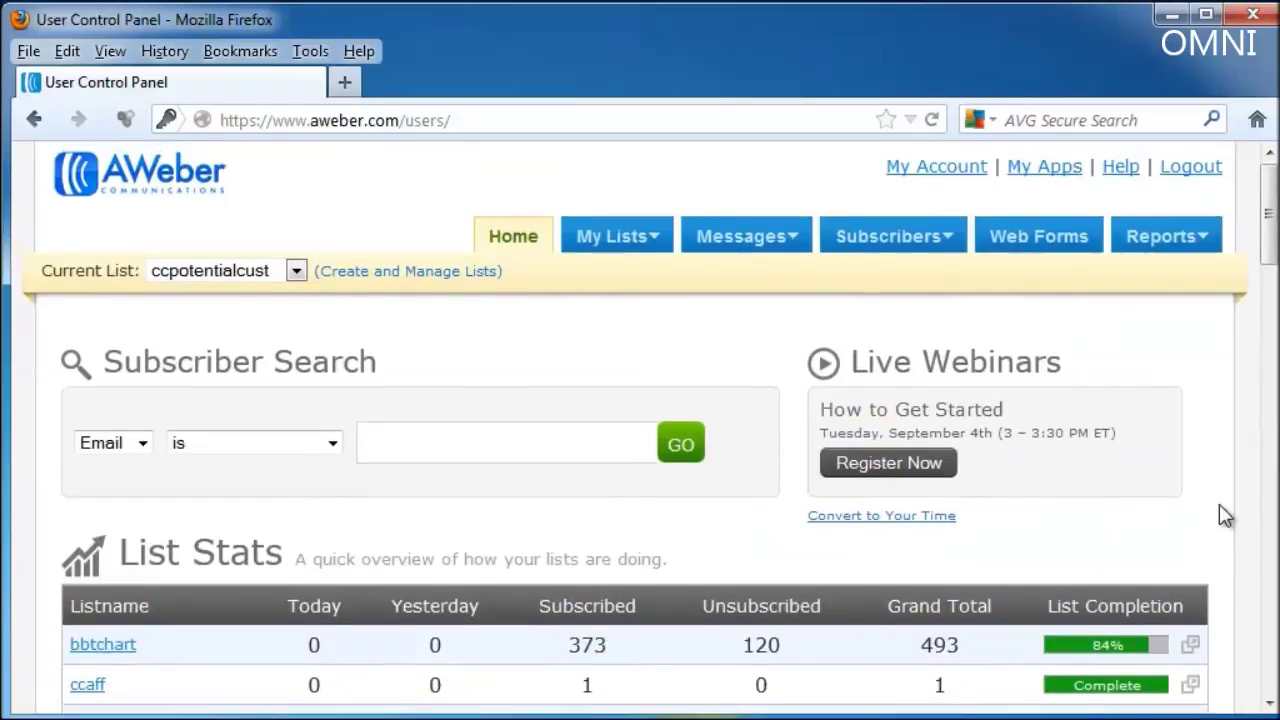
# Open the list management page and inspect the backup dialog for all active lists, closing it without creating a backup
pyautogui.moveTo(615, 247)
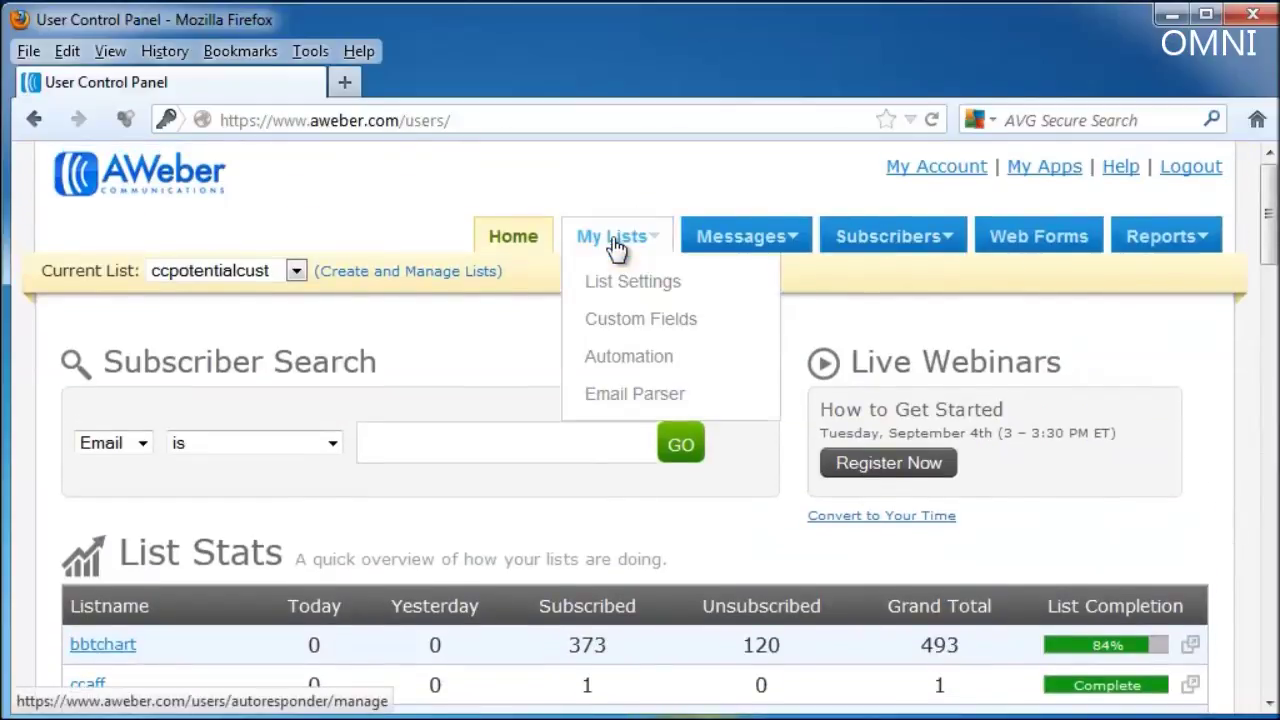
pyautogui.click(619, 245)
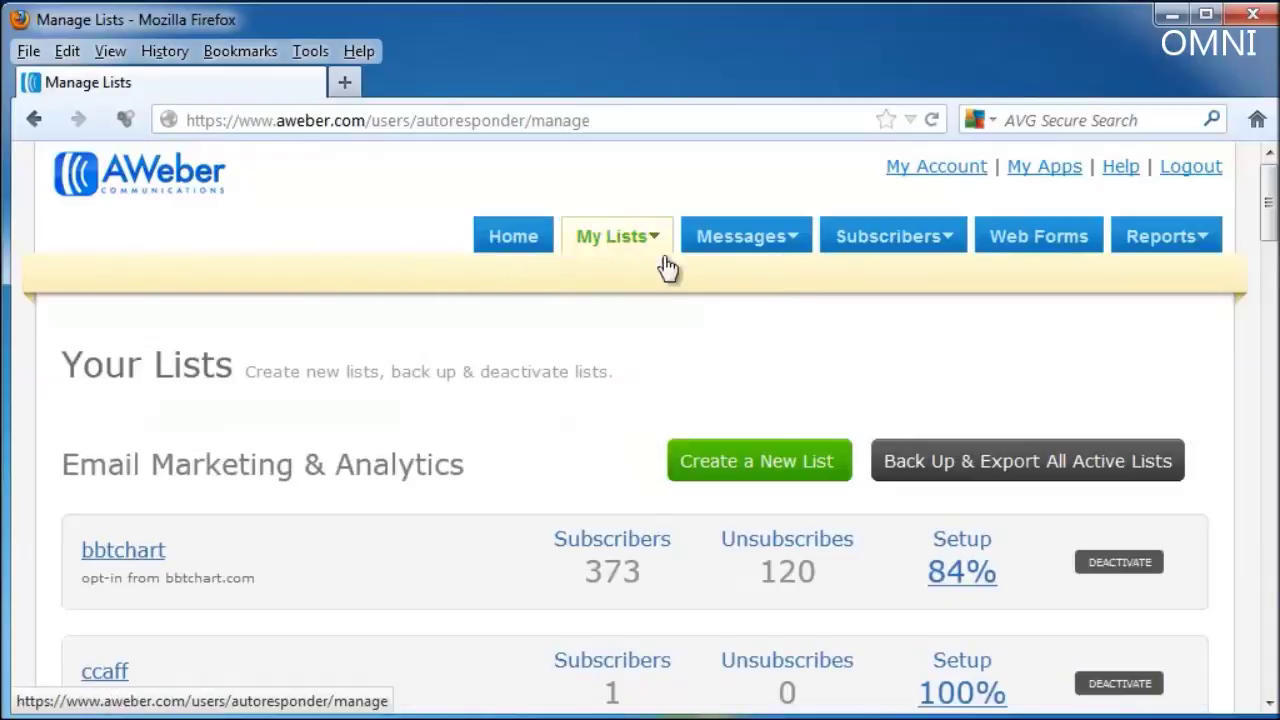
pyautogui.scroll(-3, 1234, 431)
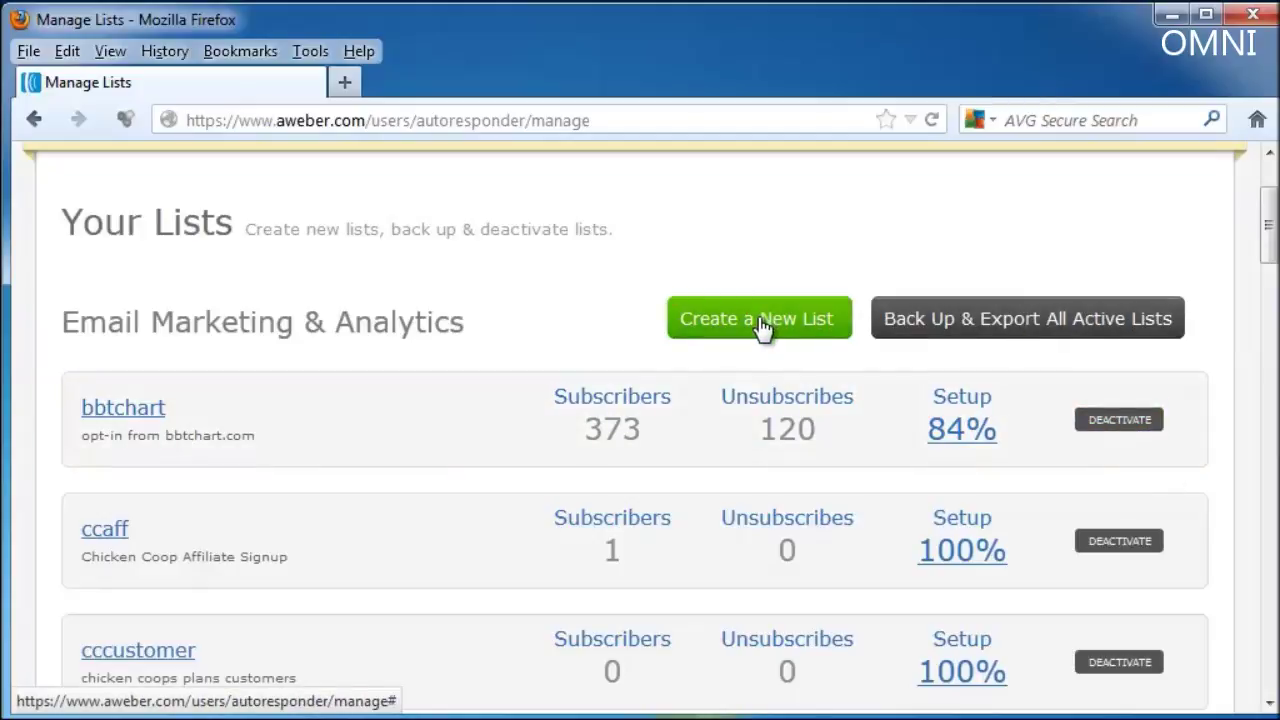
pyautogui.click(1062, 340)
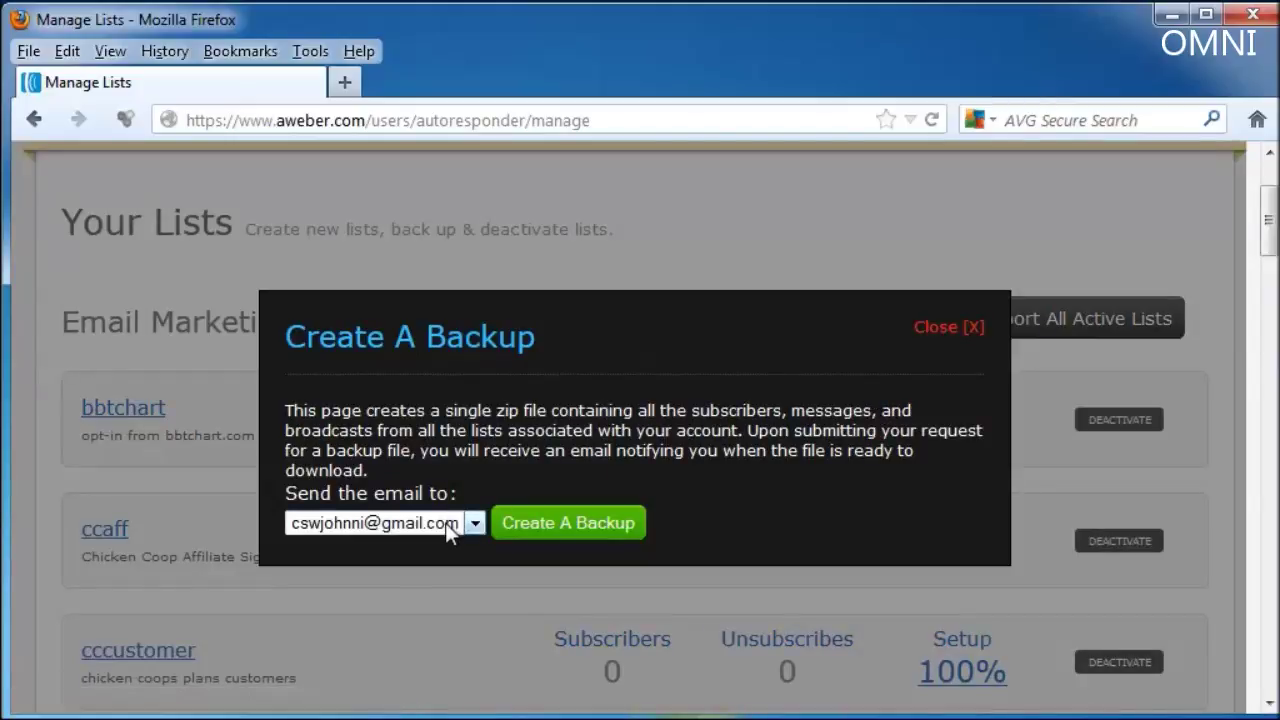
pyautogui.click(968, 331)
# Open the Custom Fields page for the ccpotentialcust list and inspect the custom field name entry without adding a field
pyautogui.moveTo(660, 246)
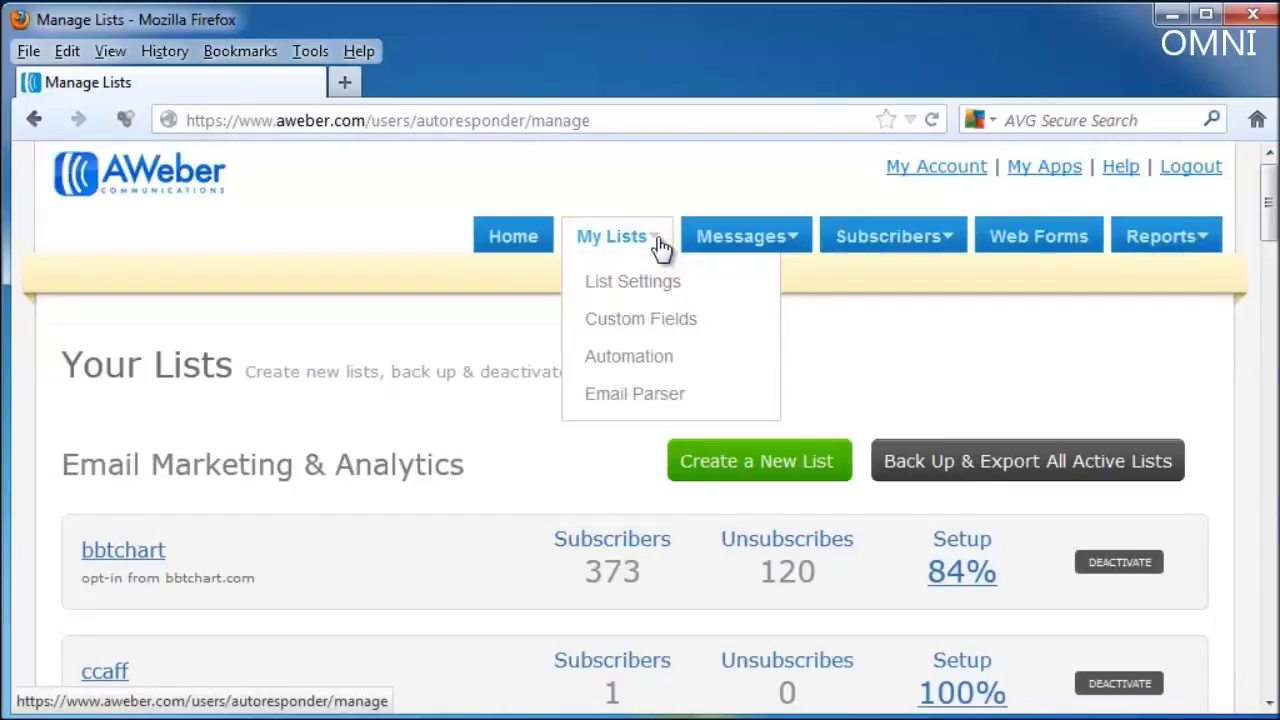
pyautogui.click(655, 323)
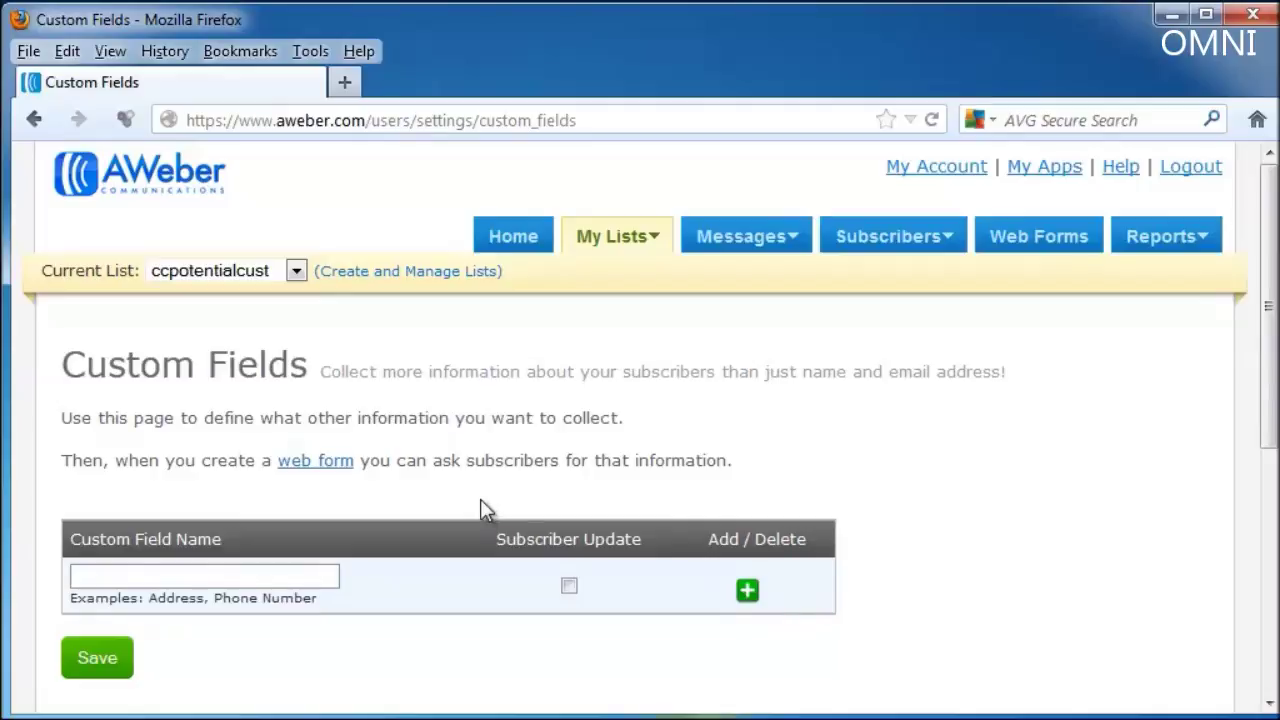
pyautogui.click(114, 576)
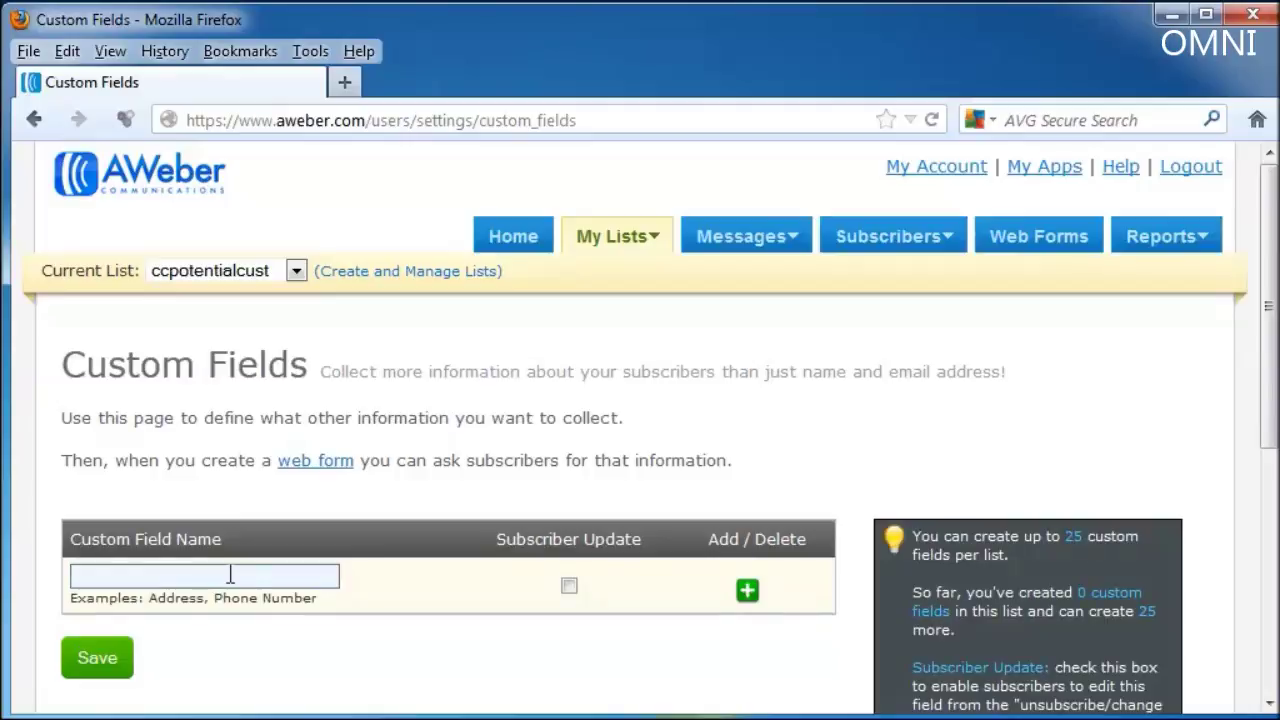
pyautogui.click(440, 466)
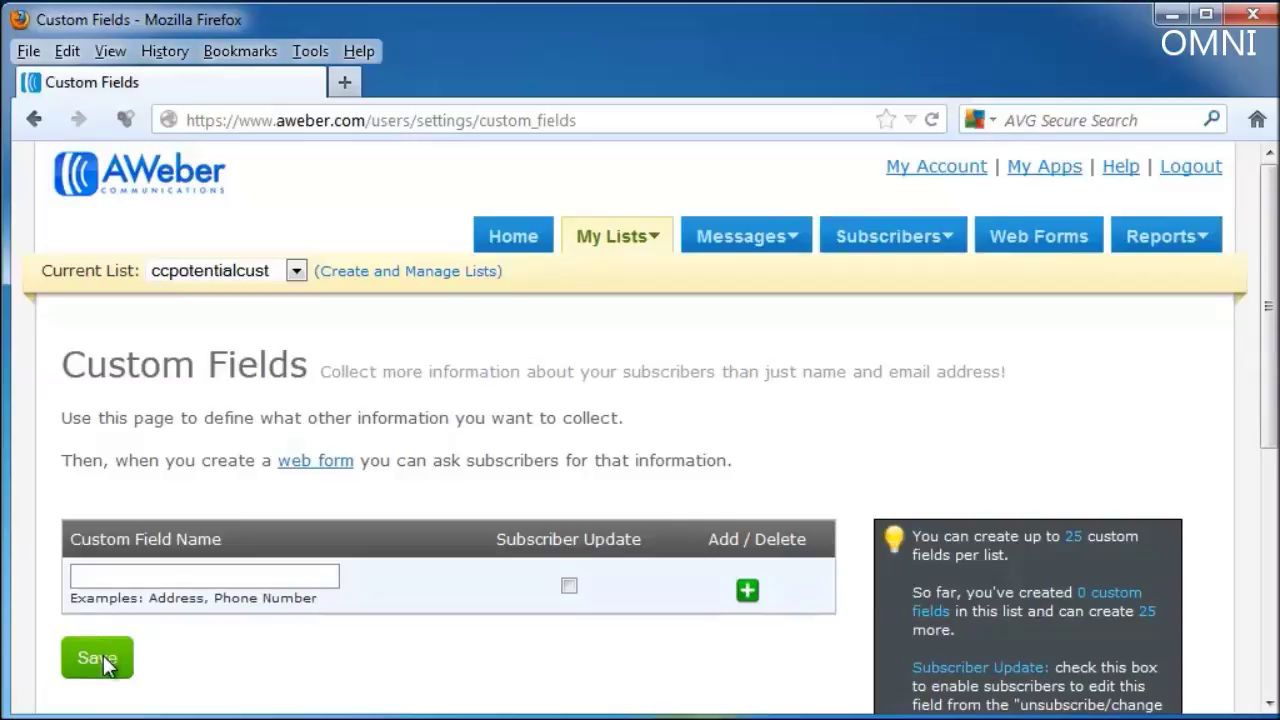
# Open the Automation rules for the ccpotentialcust list and inspect the available actions without choosing a new one
pyautogui.moveTo(662, 244)
pyautogui.click(630, 360)
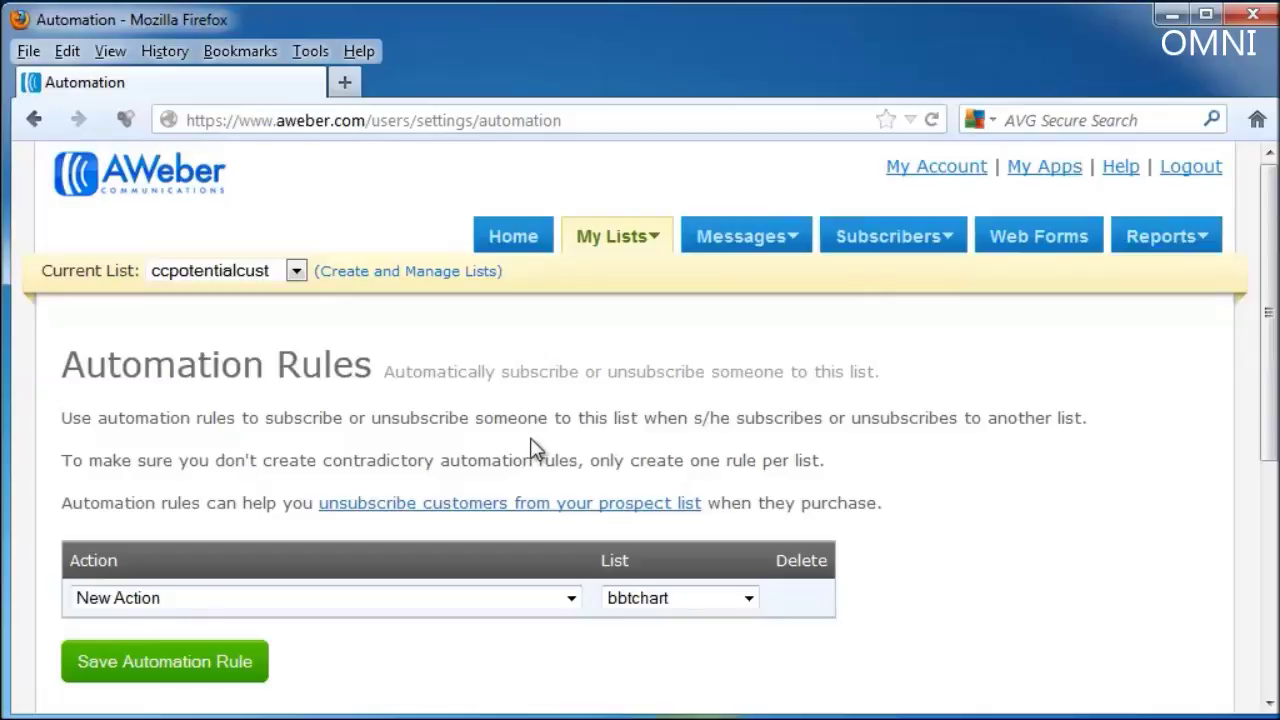
pyautogui.click(500, 600)
pyautogui.click(504, 600)
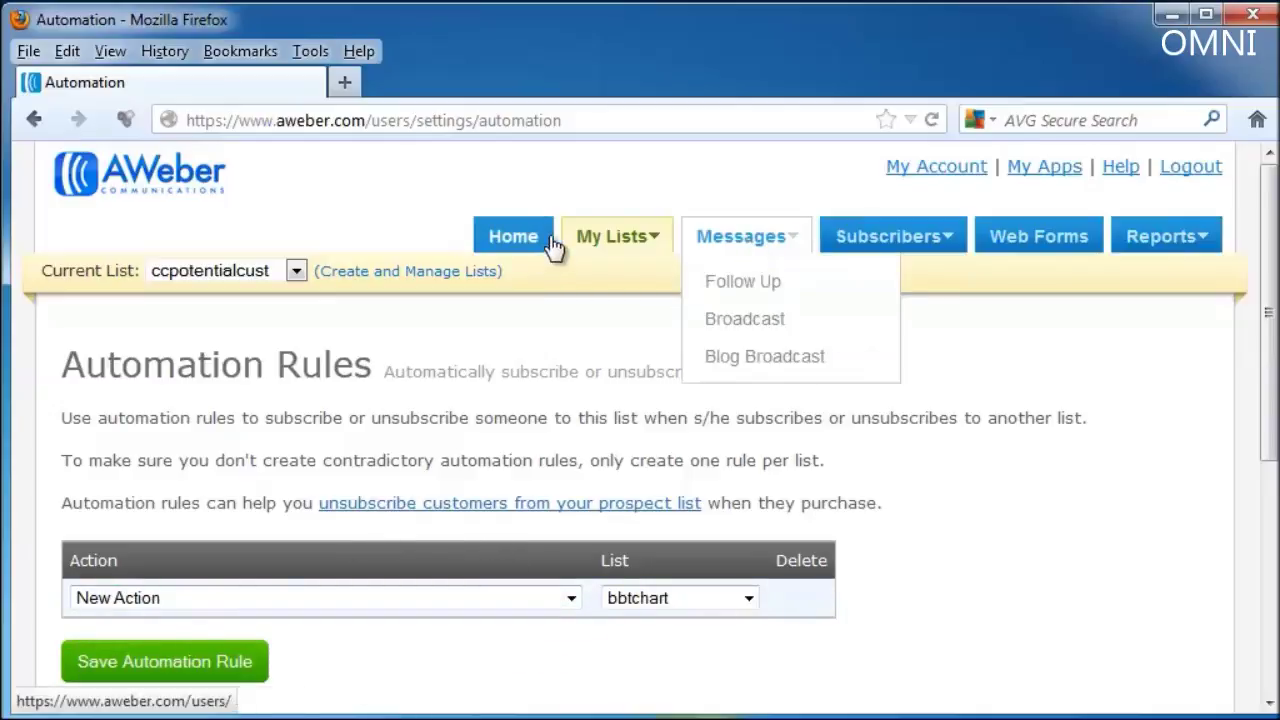
# Open the Email Parser page and examine the third-party integrations, custom parsers and the section for testing active parsers
pyautogui.moveTo(623, 240)
pyautogui.click(649, 404)
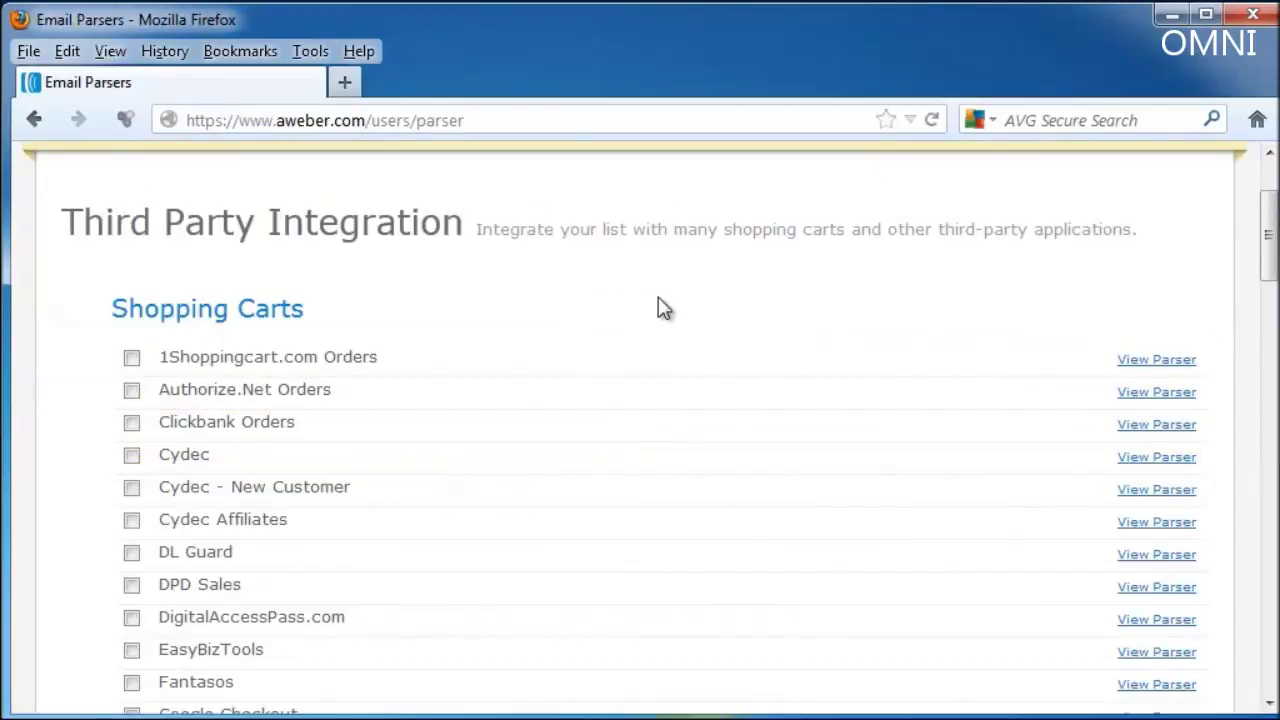
pyautogui.scroll(-5, 748, 490)
pyautogui.scroll(-5, 738, 490)
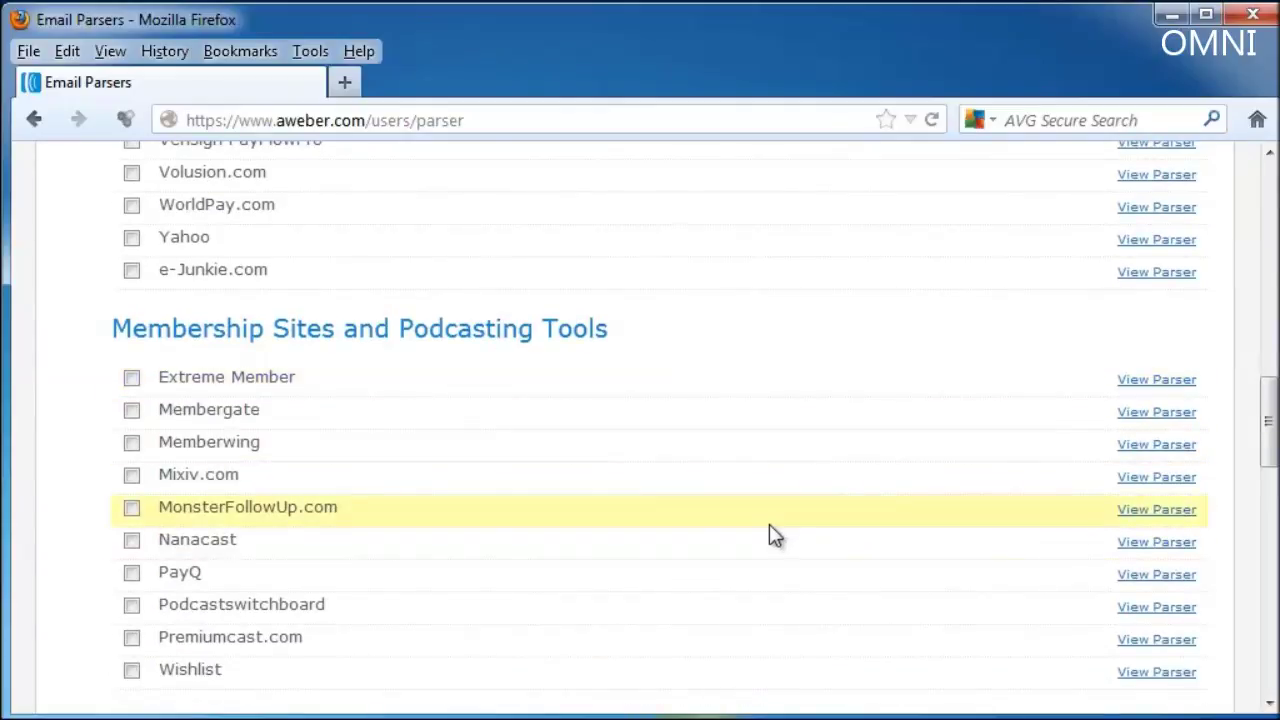
pyautogui.scroll(-10, 769, 524)
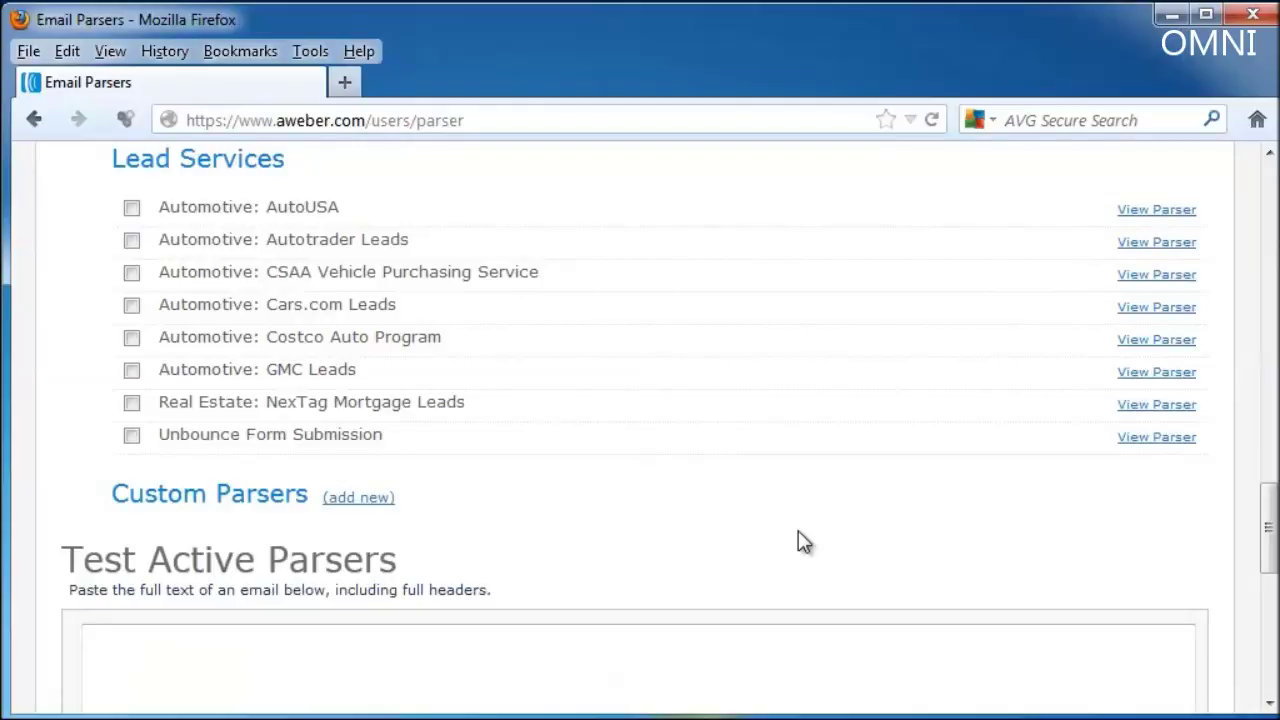
pyautogui.scroll(-3, 800, 540)
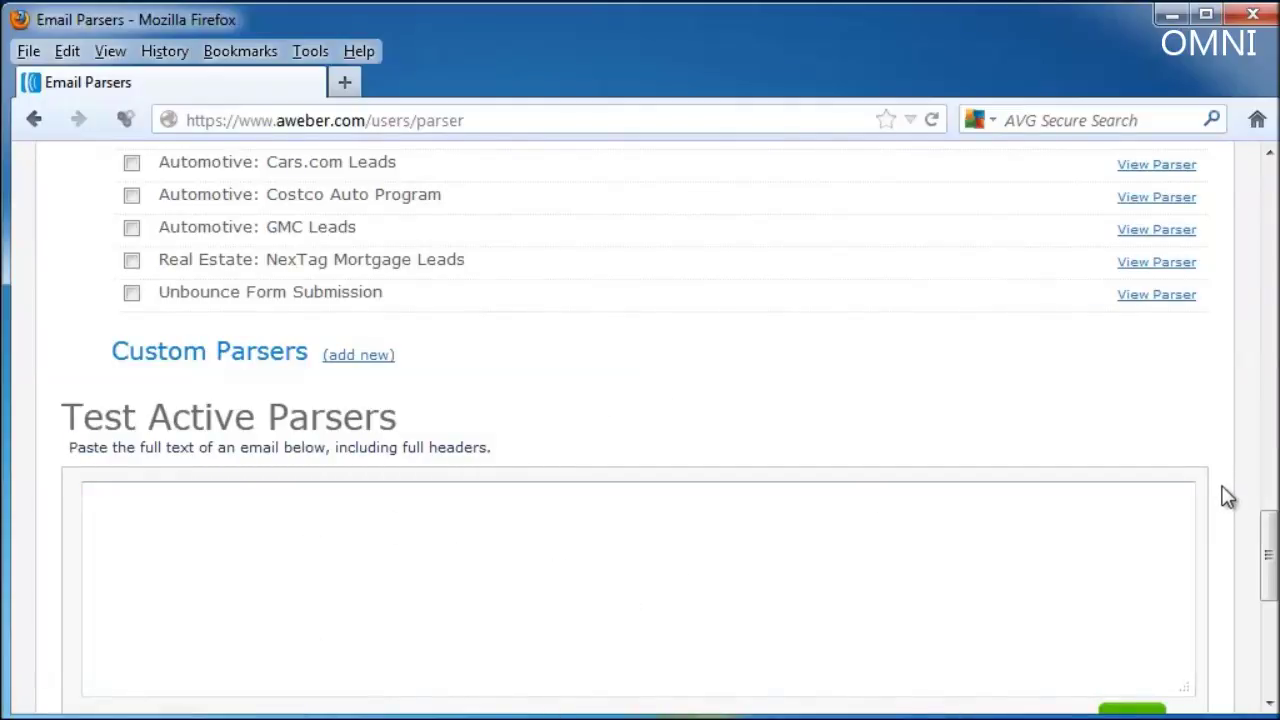
pyautogui.scroll(-5, 1228, 497)
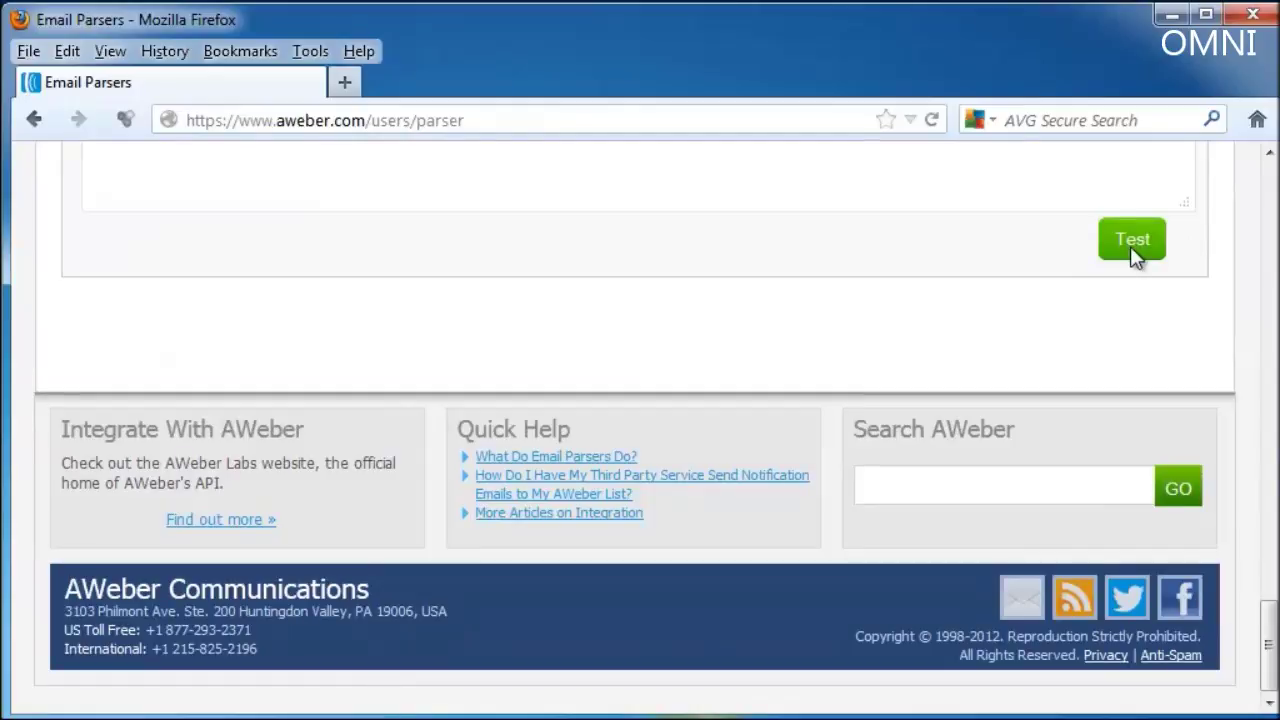
pyautogui.scroll(20, 1245, 382)
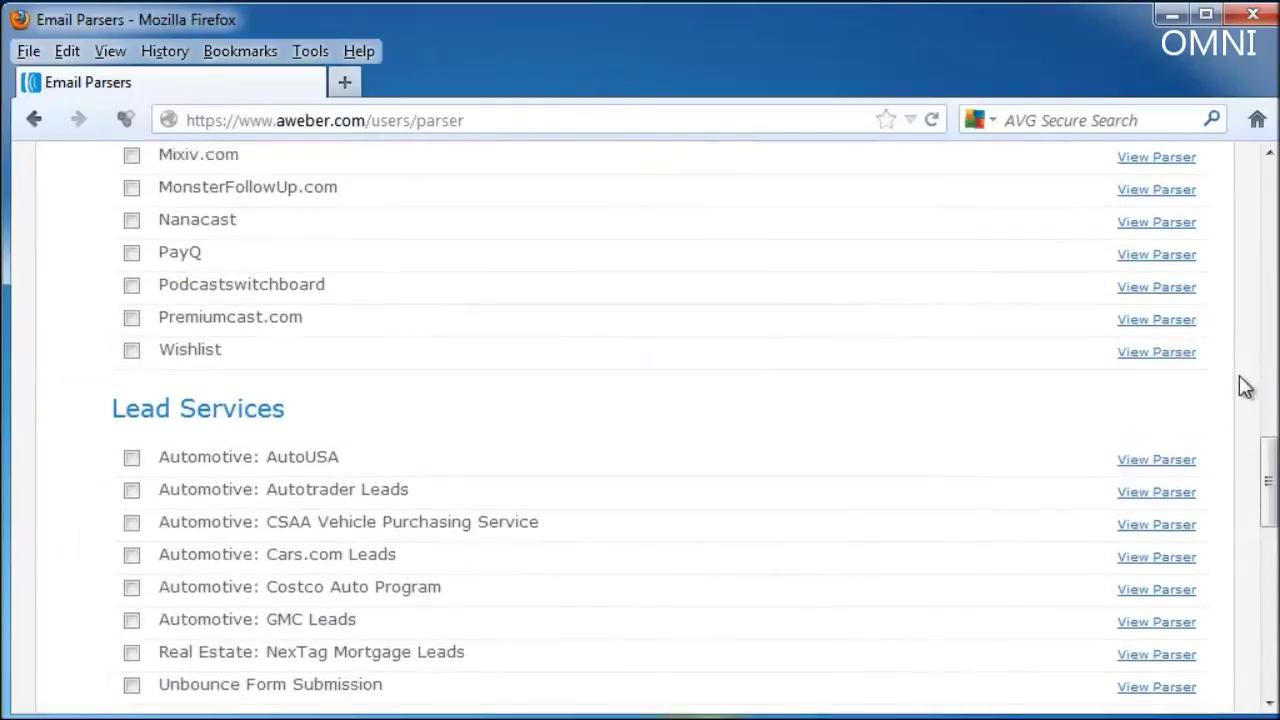
pyautogui.scroll(1, 1245, 387)
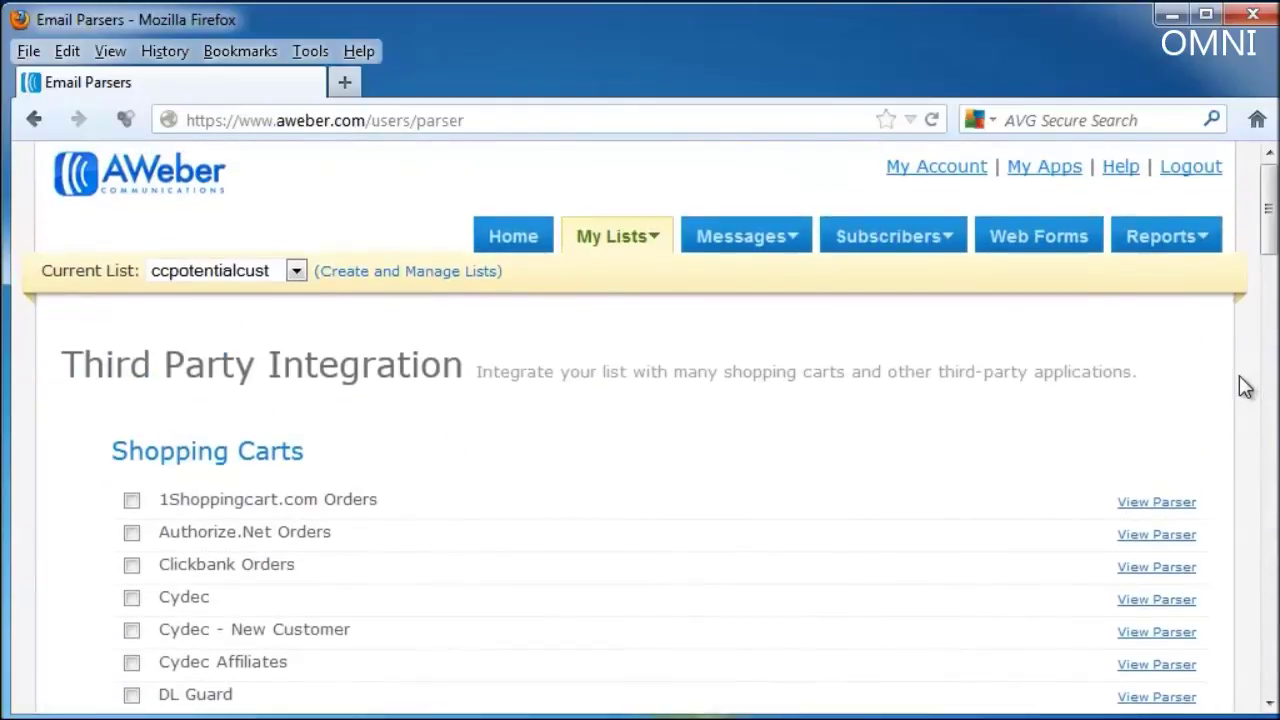
# Open the Follow Up Messages page for the ccpotentialcust list and review its message options and campaign sharing section
pyautogui.moveTo(770, 245)
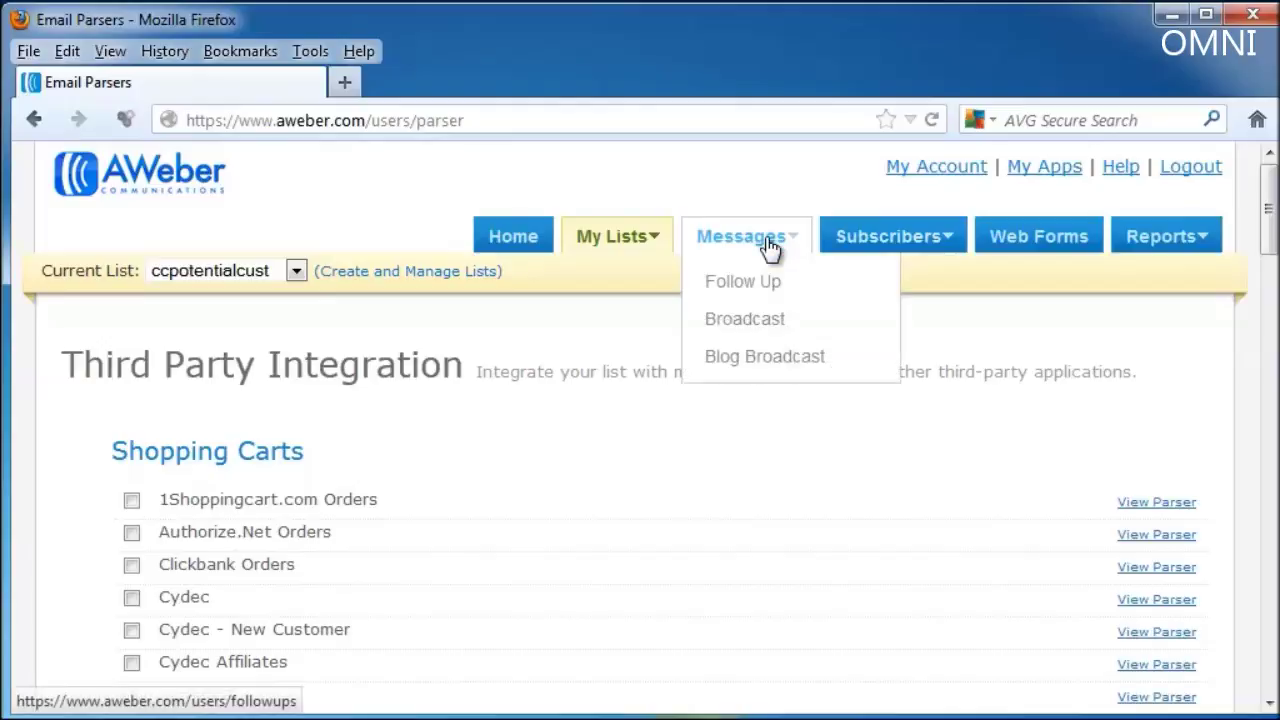
pyautogui.click(770, 245)
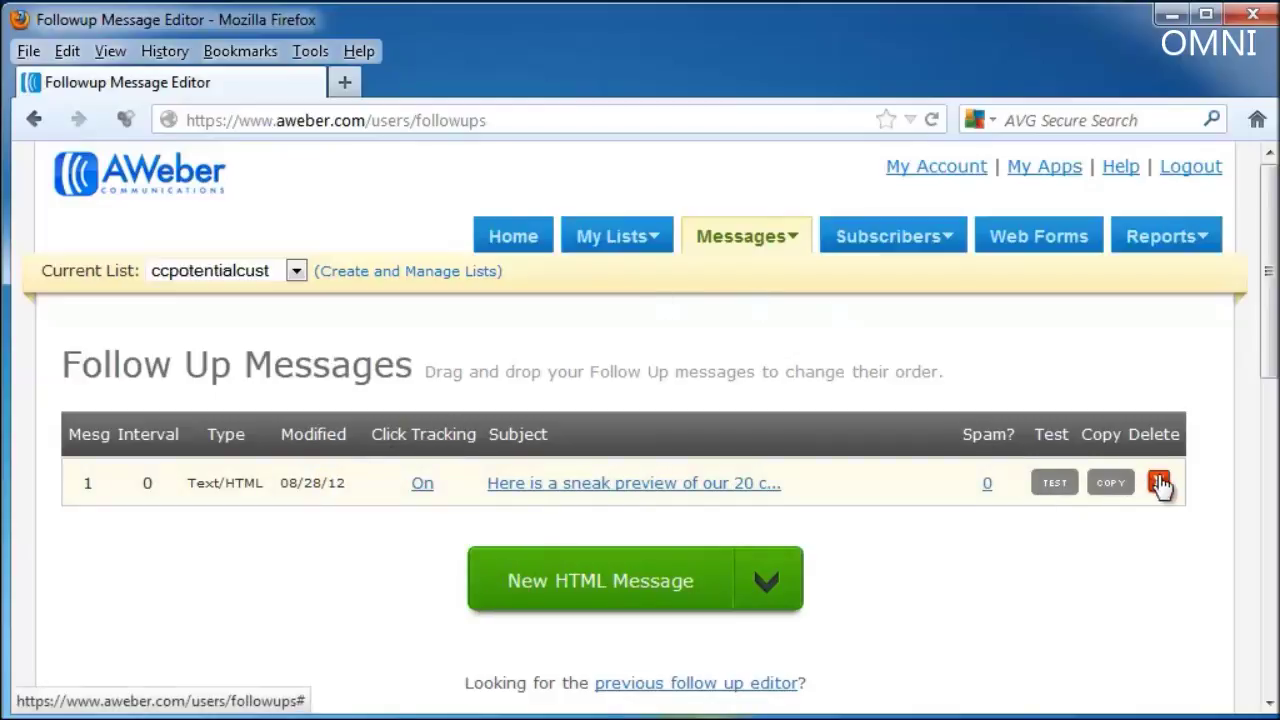
pyautogui.scroll(-5, 1057, 603)
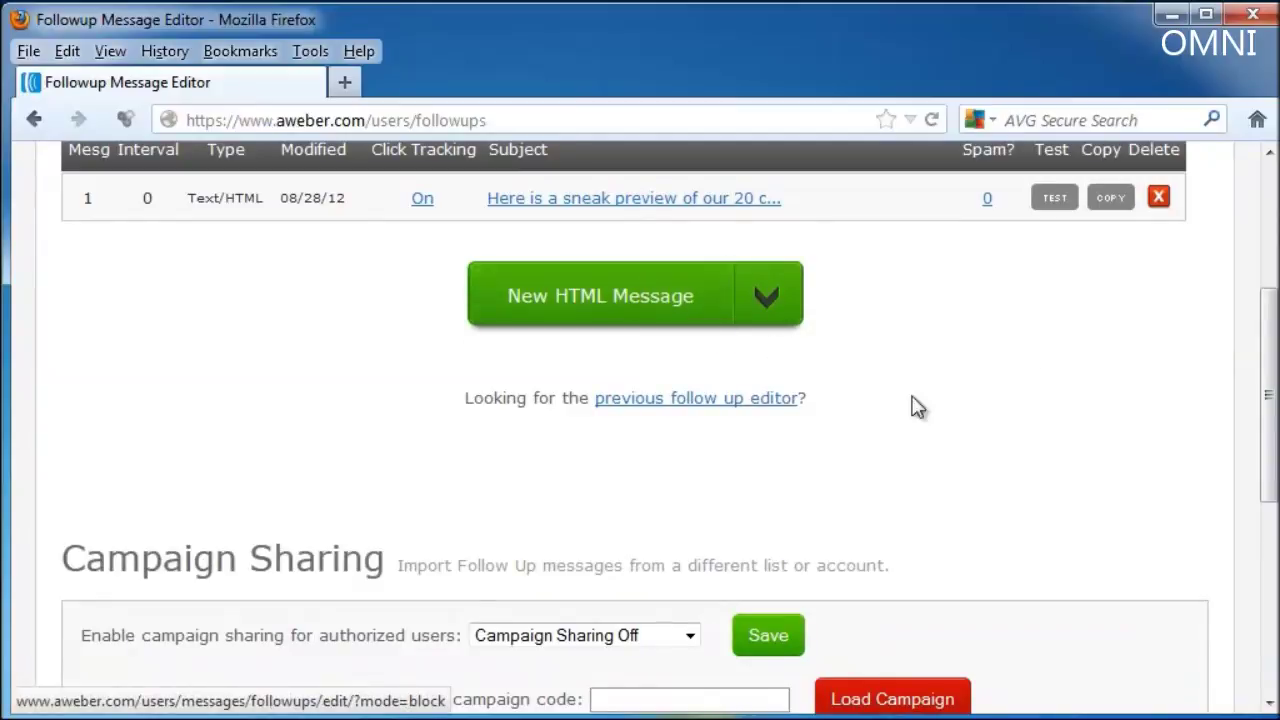
# Inspect the campaign sharing choices for authorized users on the Follow Up Messages page without choosing a new one
pyautogui.scroll(-5, 1049, 426)
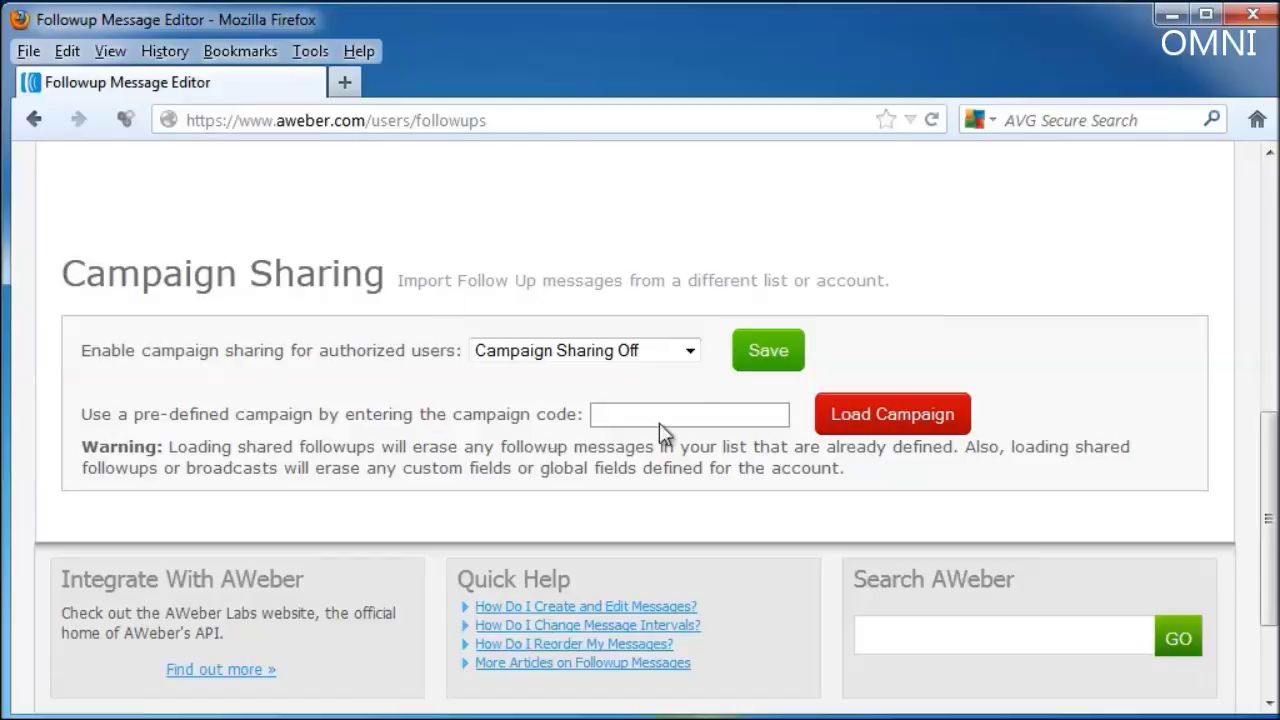
pyautogui.click(690, 355)
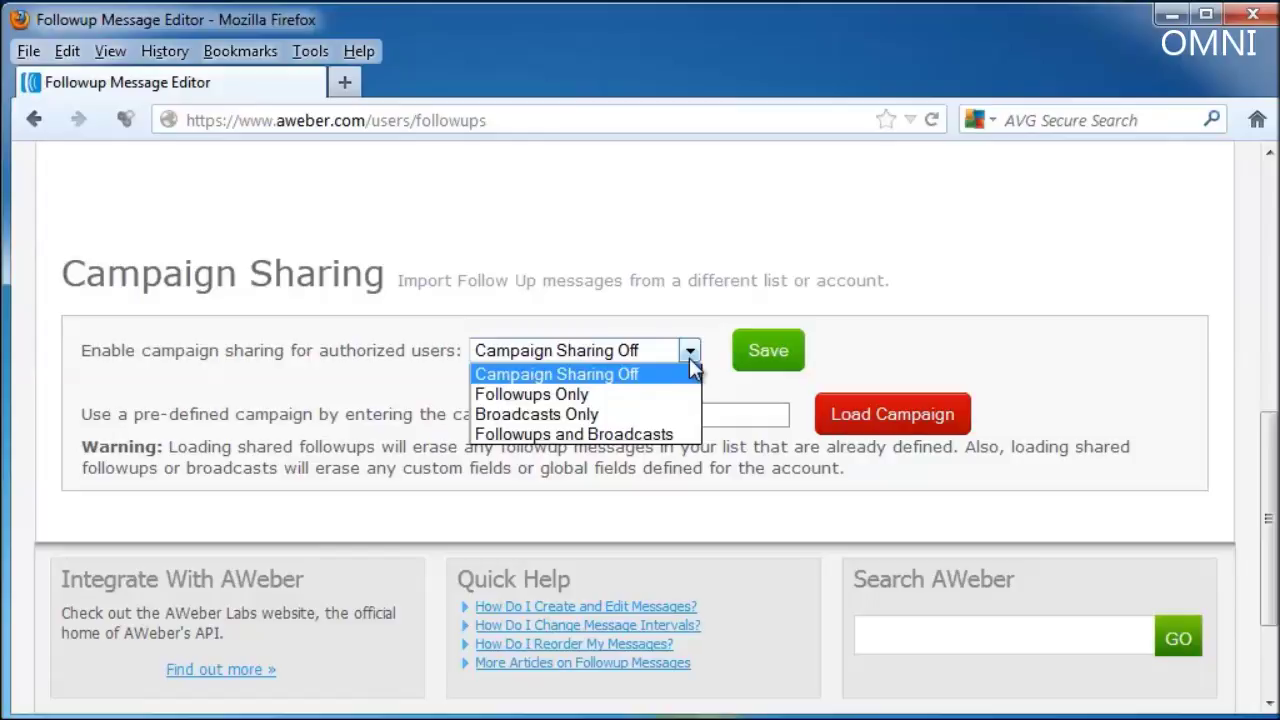
pyautogui.click(987, 298)
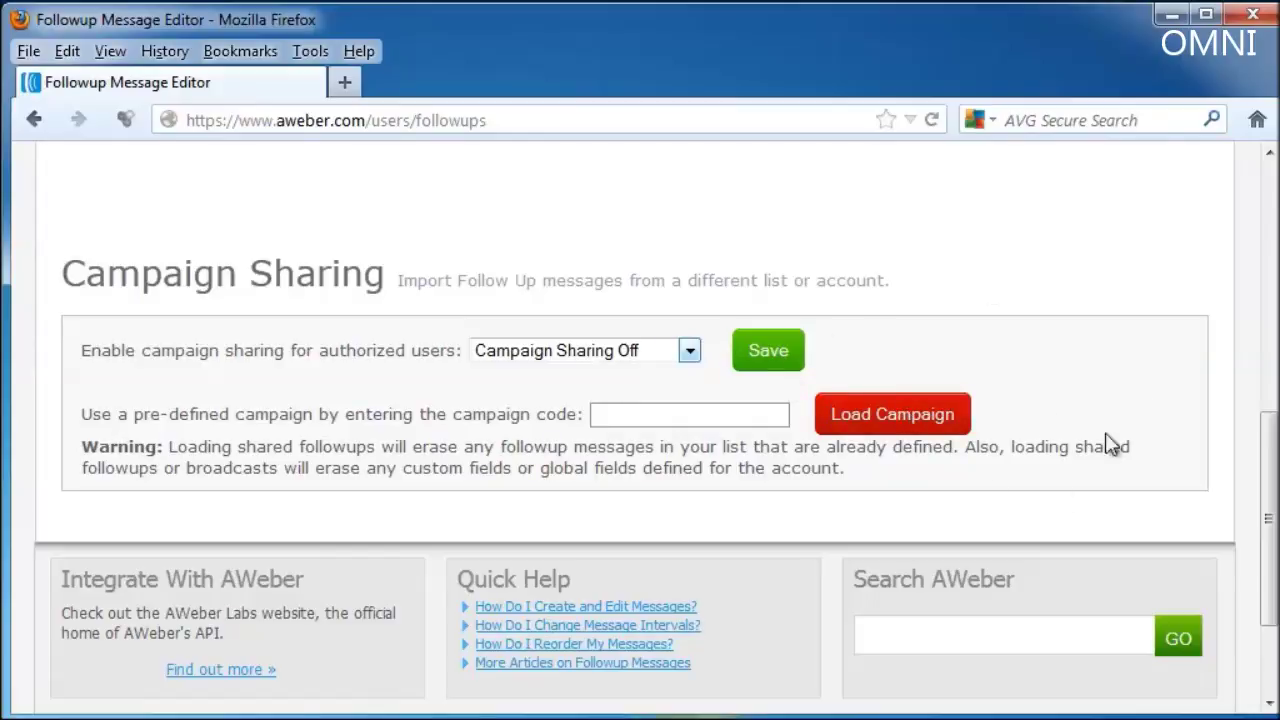
# Open the Broadcast Messages page for the ccpotentialcust list and inspect the available new message formats without starting a message
pyautogui.scroll(10, 1106, 443)
pyautogui.moveTo(741, 236)
pyautogui.click(771, 340)
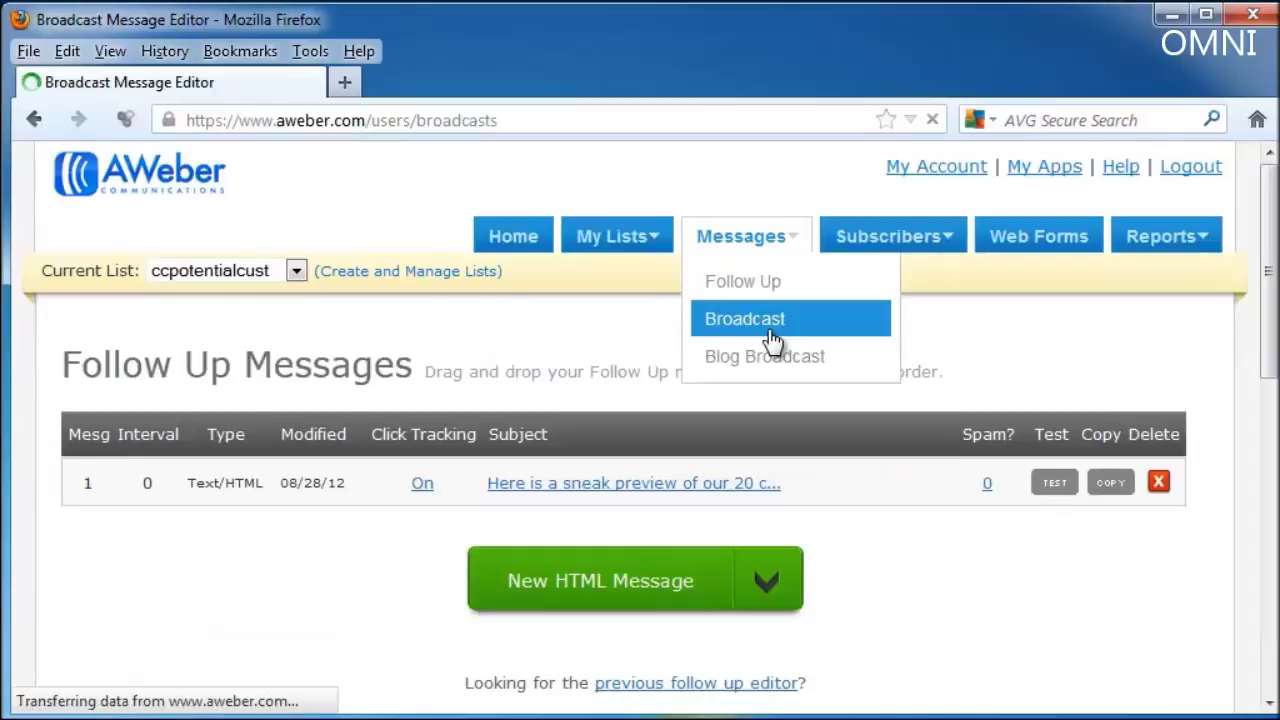
pyautogui.scroll(-3, 980, 498)
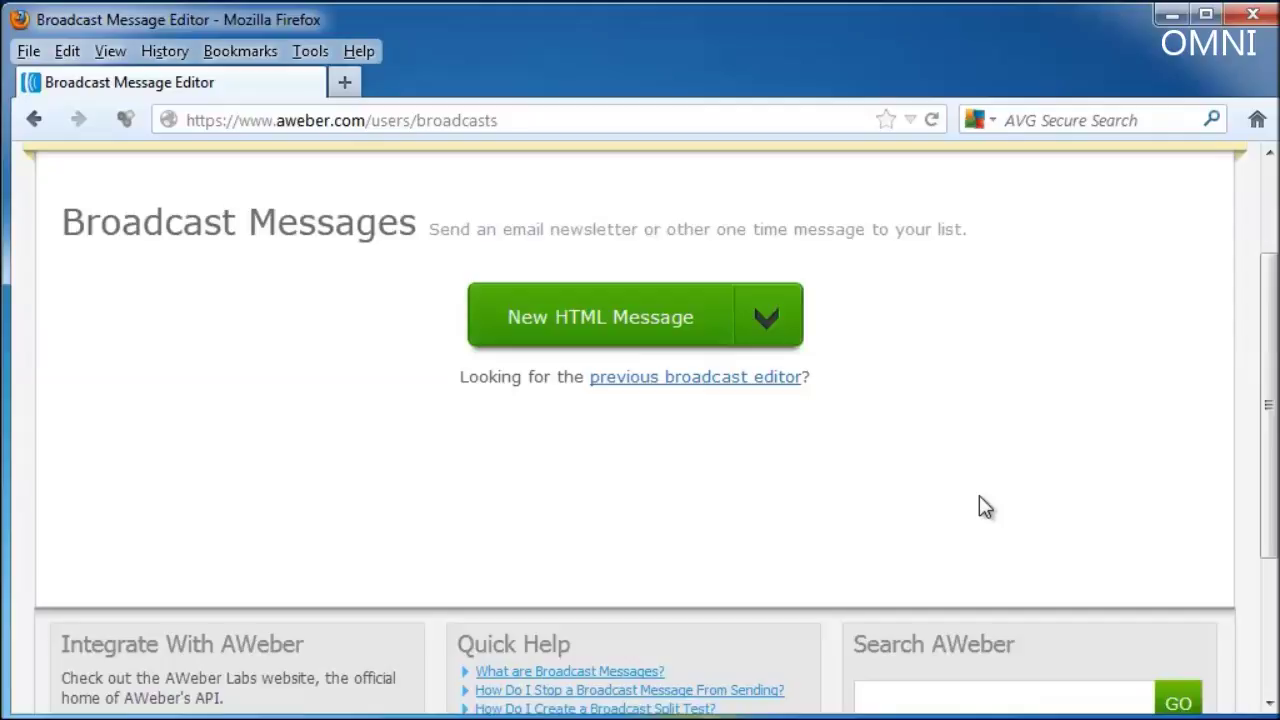
pyautogui.click(770, 318)
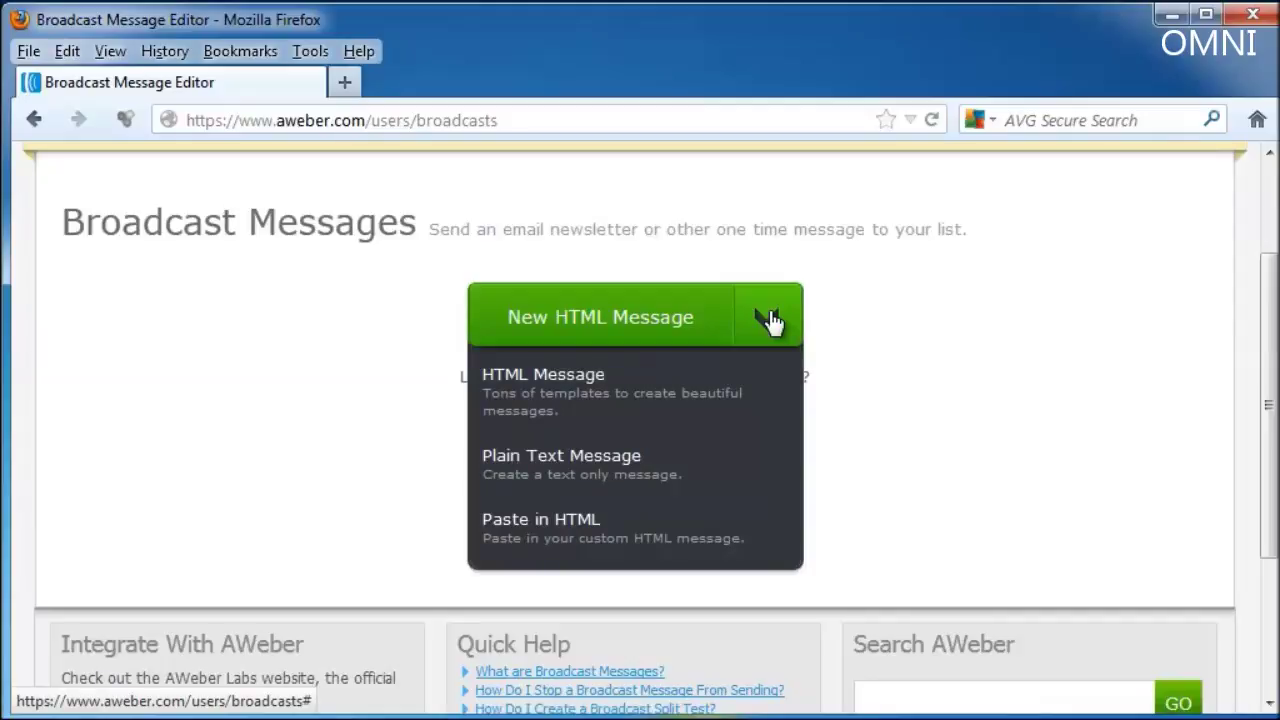
pyautogui.click(953, 331)
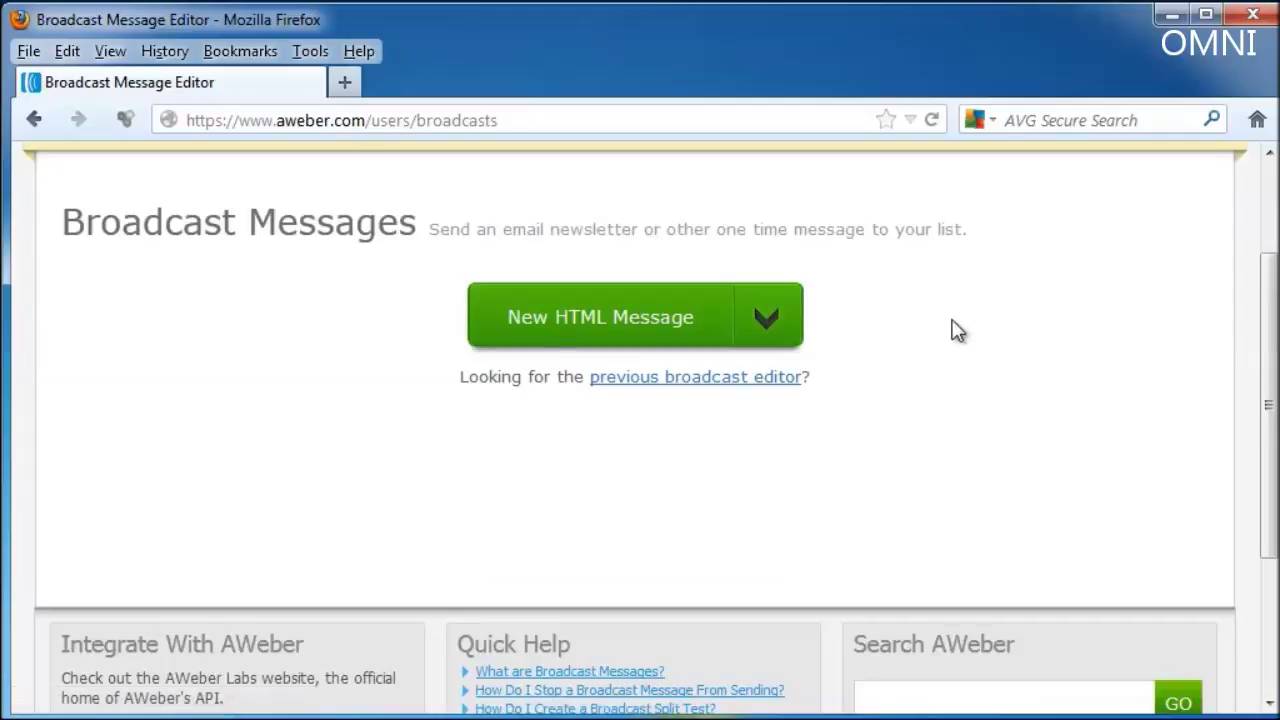
# Open the Blog Broadcast page for the ccpotentialcust list
pyautogui.scroll(3, 955, 331)
pyautogui.click(762, 360)
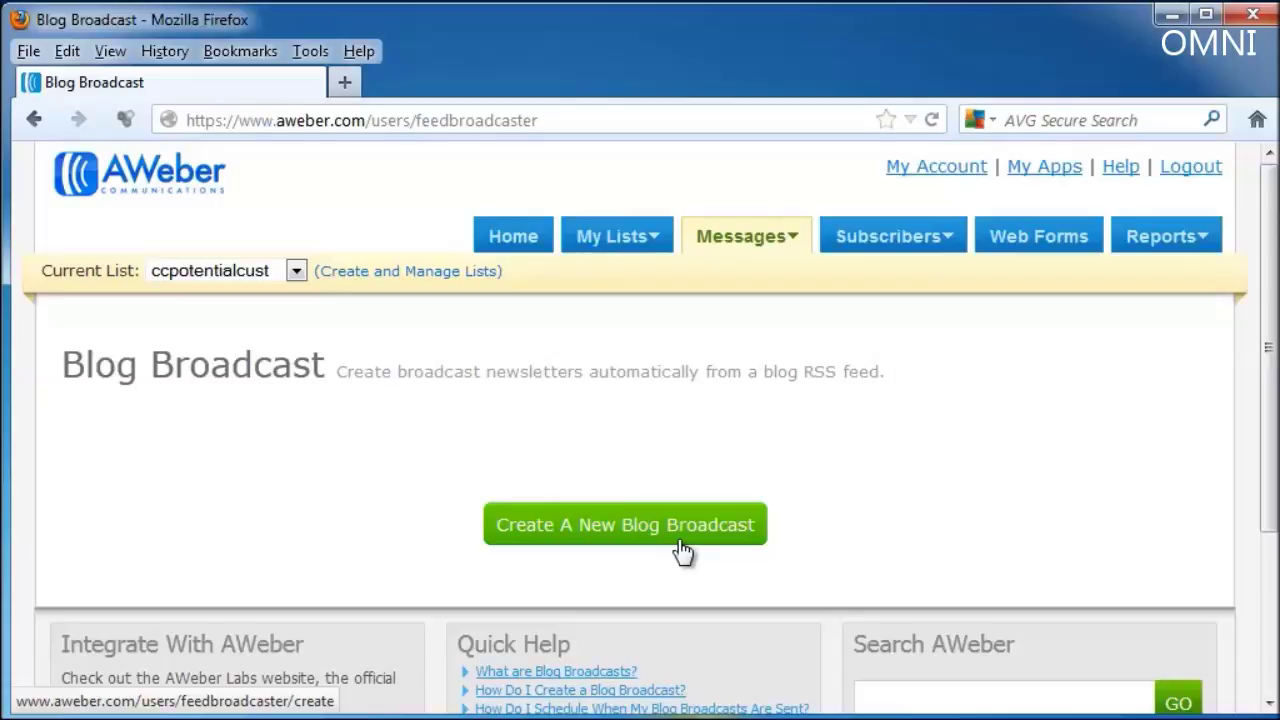
# Open the Search Subscribers page for the ccpotentialcust list and inspect the View Segment choices without changing the segment
pyautogui.click(950, 248)
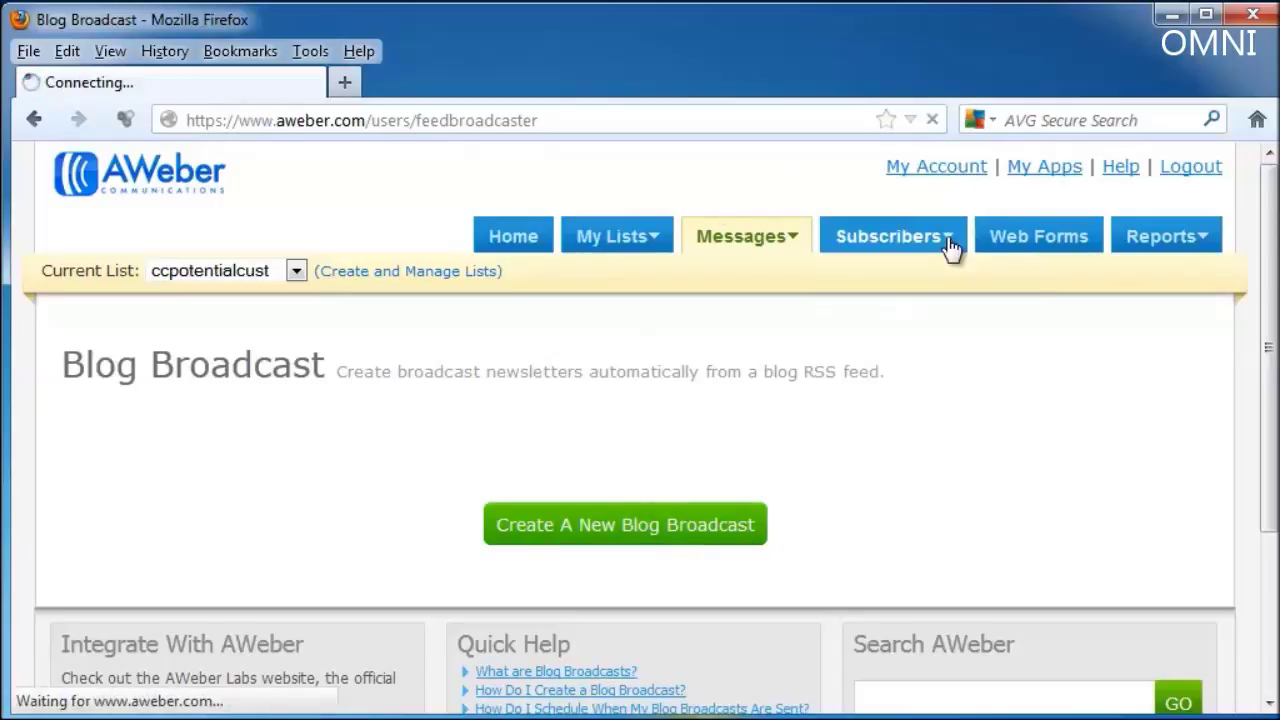
pyautogui.moveTo(937, 246)
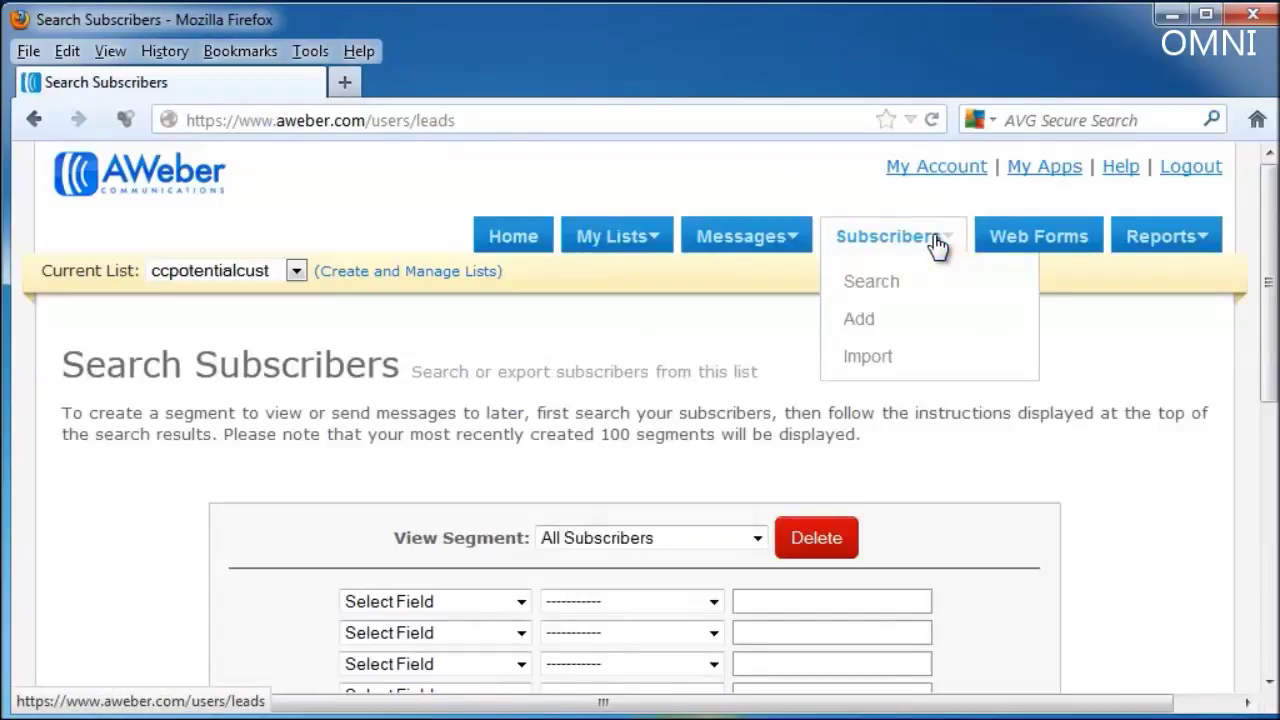
pyautogui.scroll(-3, 1145, 494)
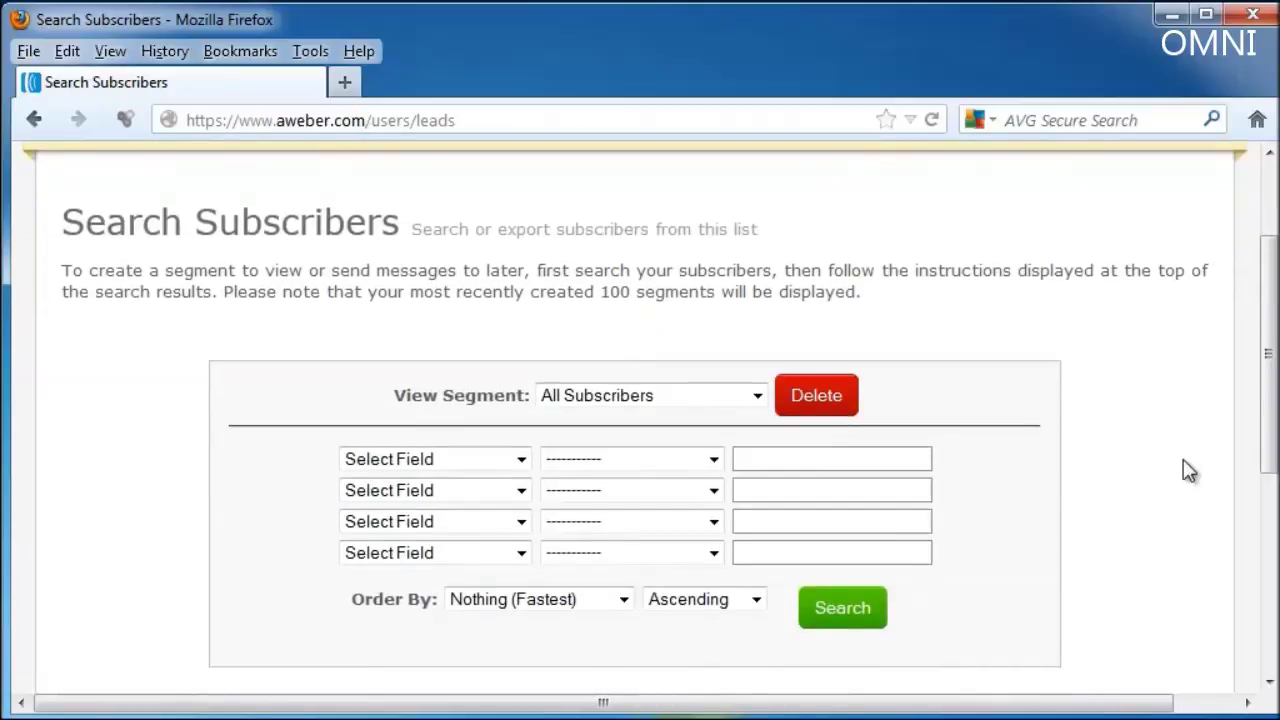
pyautogui.click(755, 400)
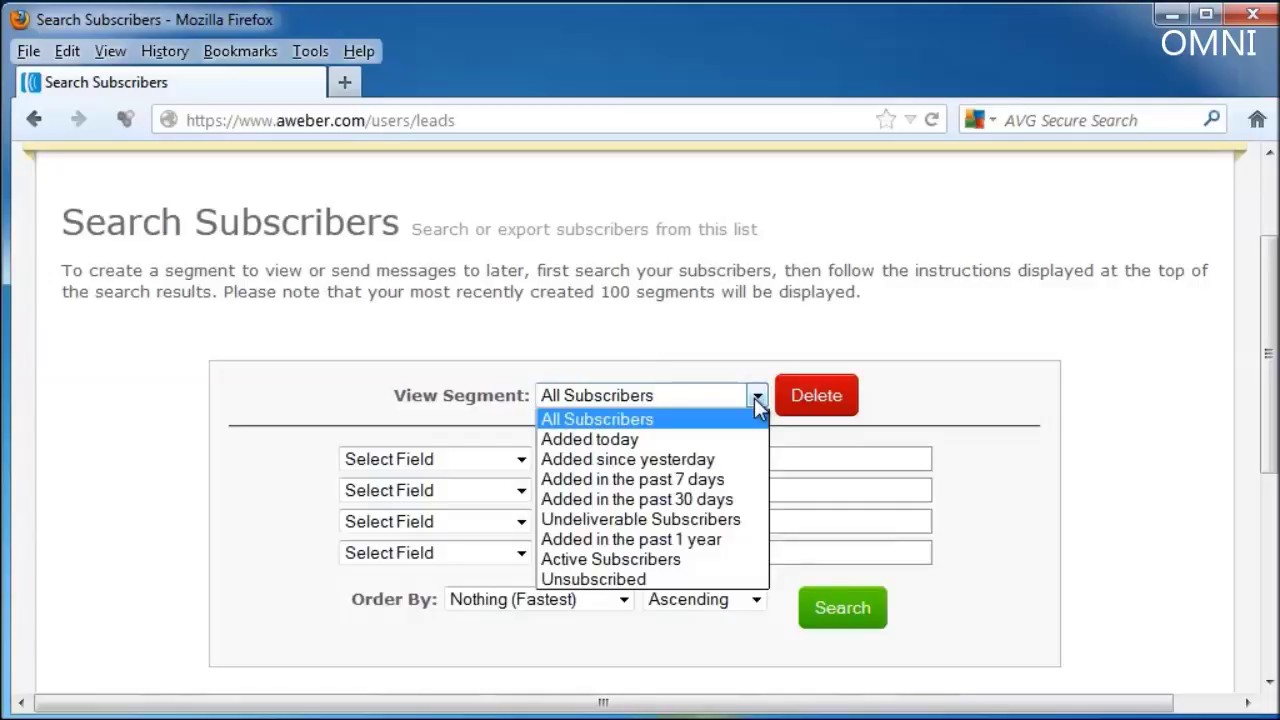
pyautogui.click(1203, 350)
# Inspect the fields available for the first subscriber search condition without selecting one, and review the rest of the search form
pyautogui.click(520, 460)
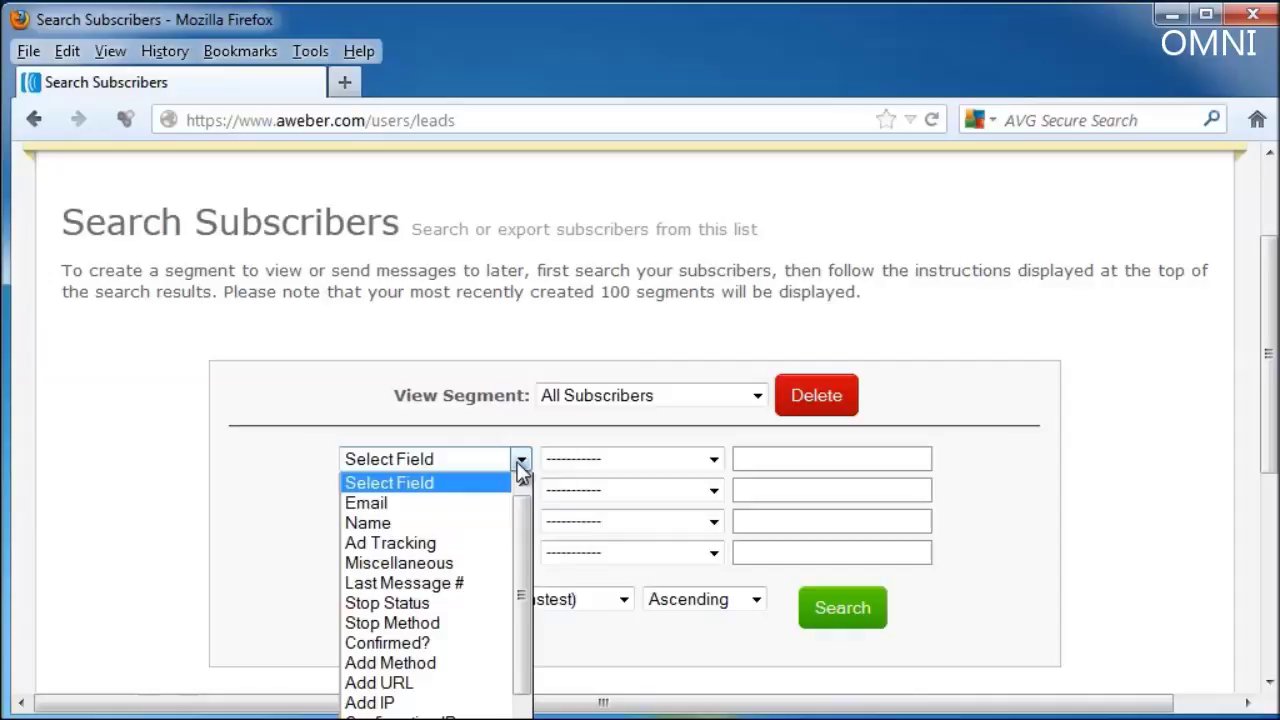
pyautogui.scroll(-5, 477, 617)
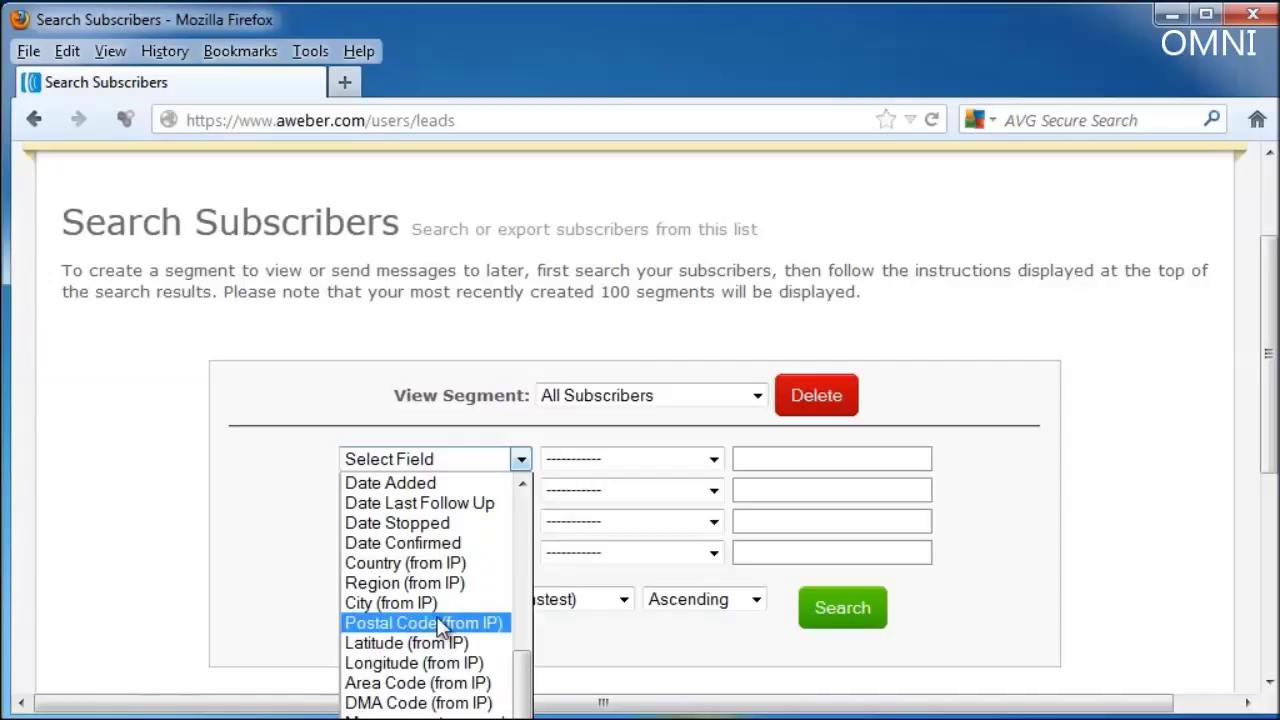
pyautogui.click(902, 459)
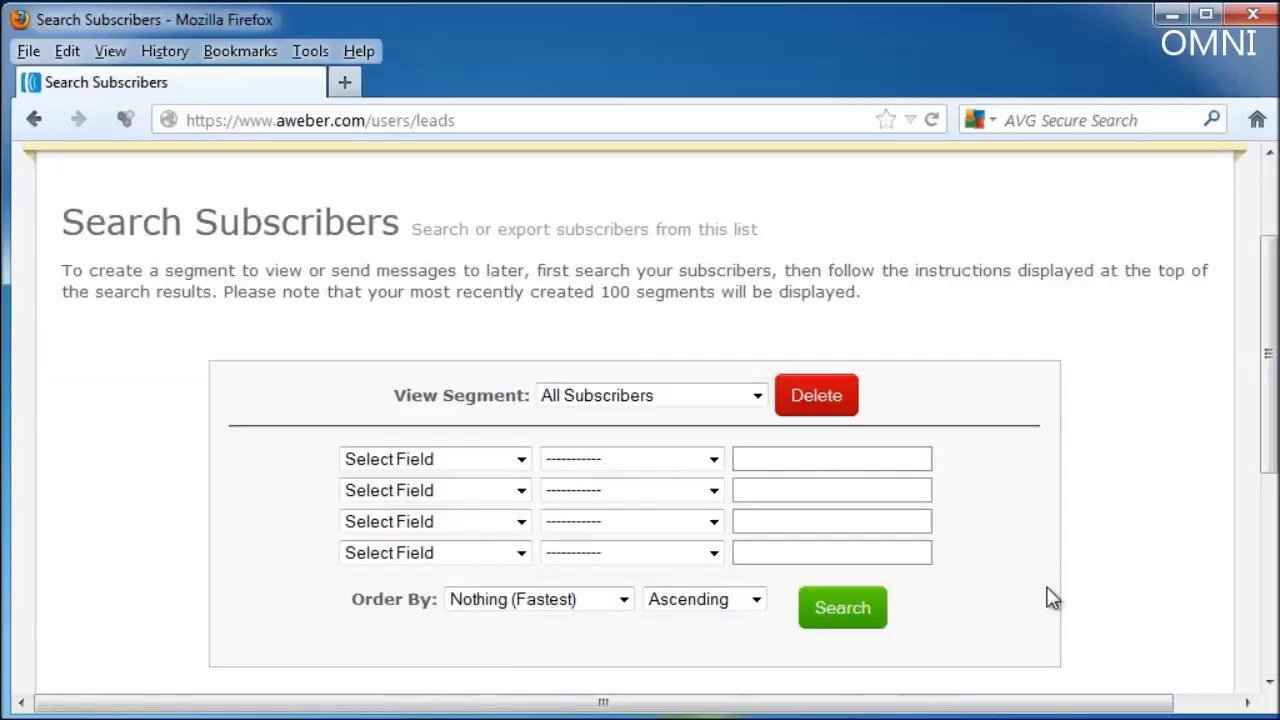
pyautogui.scroll(-3, 1020, 598)
pyautogui.scroll(5, 991, 590)
# Open the Add a Subscriber page for the ccpotentialcust list
pyautogui.moveTo(949, 251)
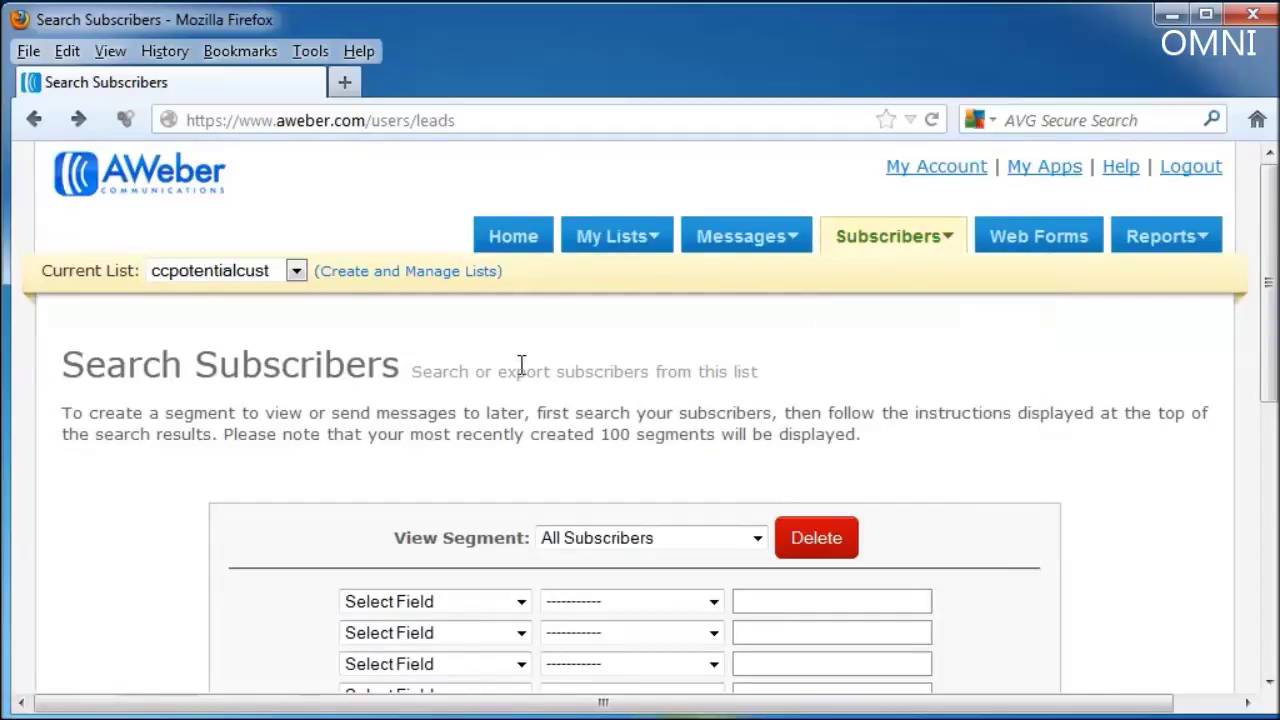
pyautogui.moveTo(900, 242)
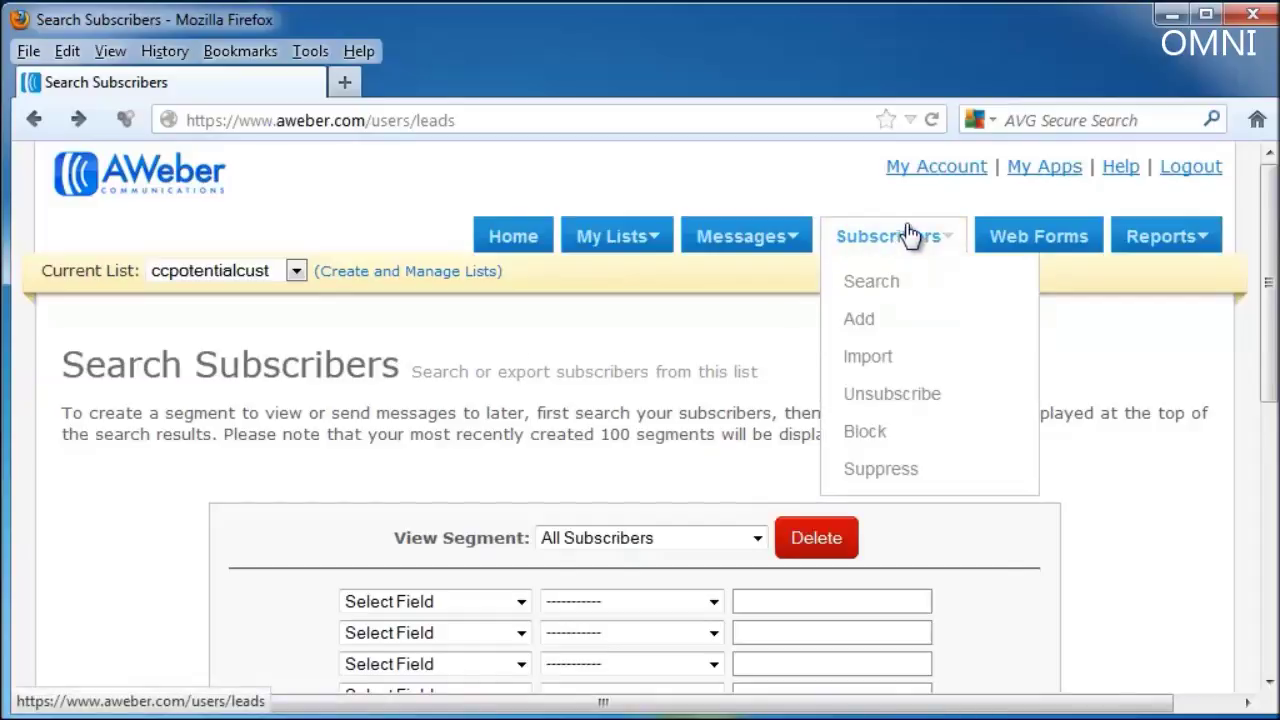
pyautogui.click(860, 318)
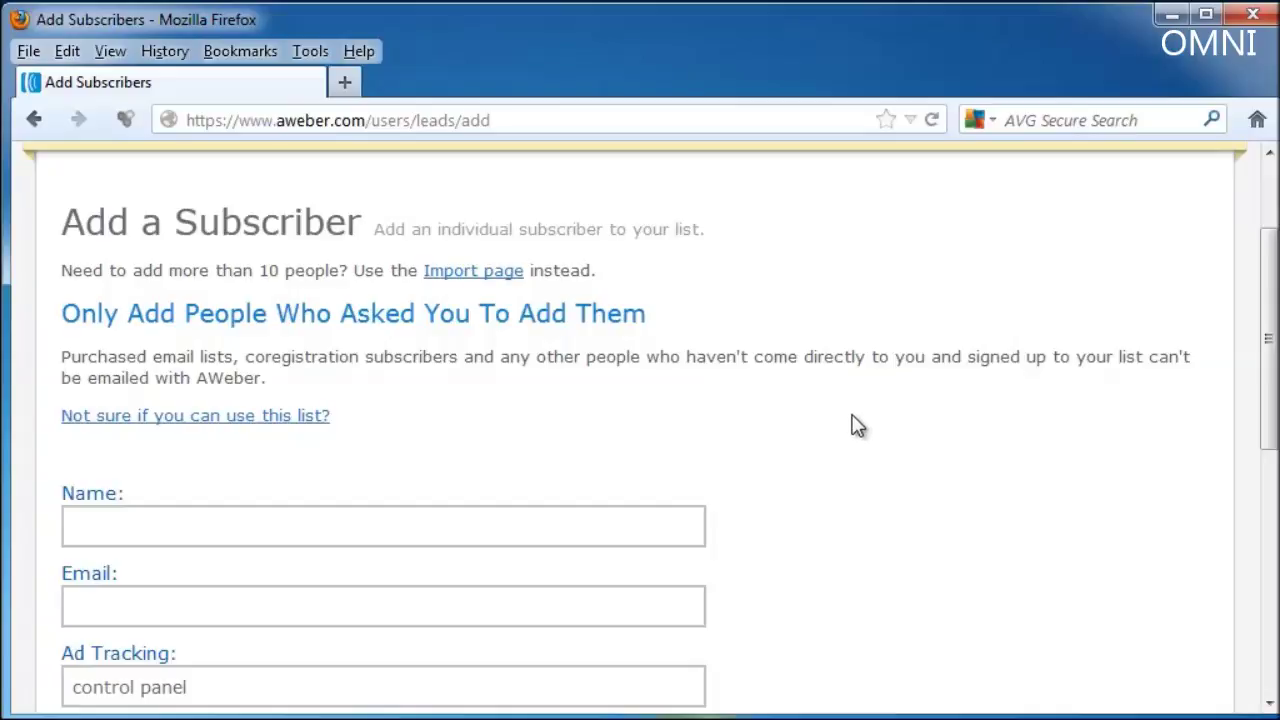
# Open the Web Forms page for the ccpotentialcust list
pyautogui.scroll(3, 849, 416)
pyautogui.click(1031, 240)
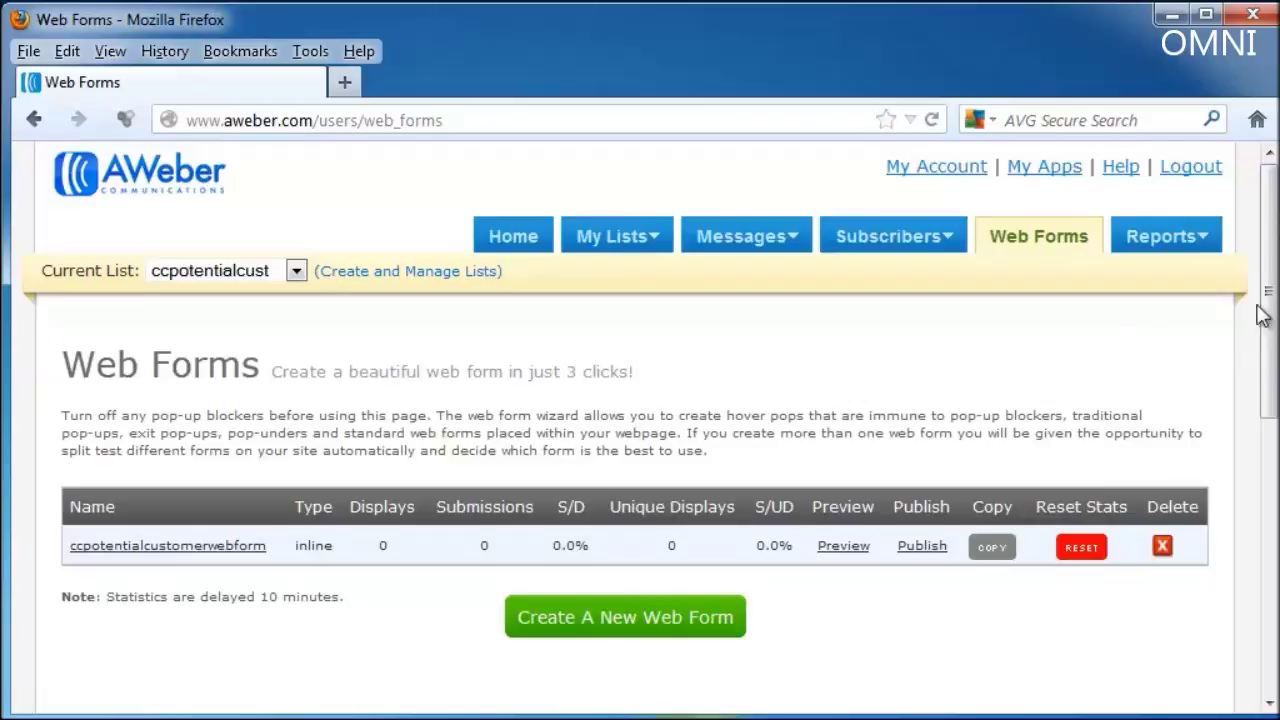
# Open the Reports page and examine the Opens Over Time chart, its data table and the list of available account and list reports
pyautogui.click(1207, 250)
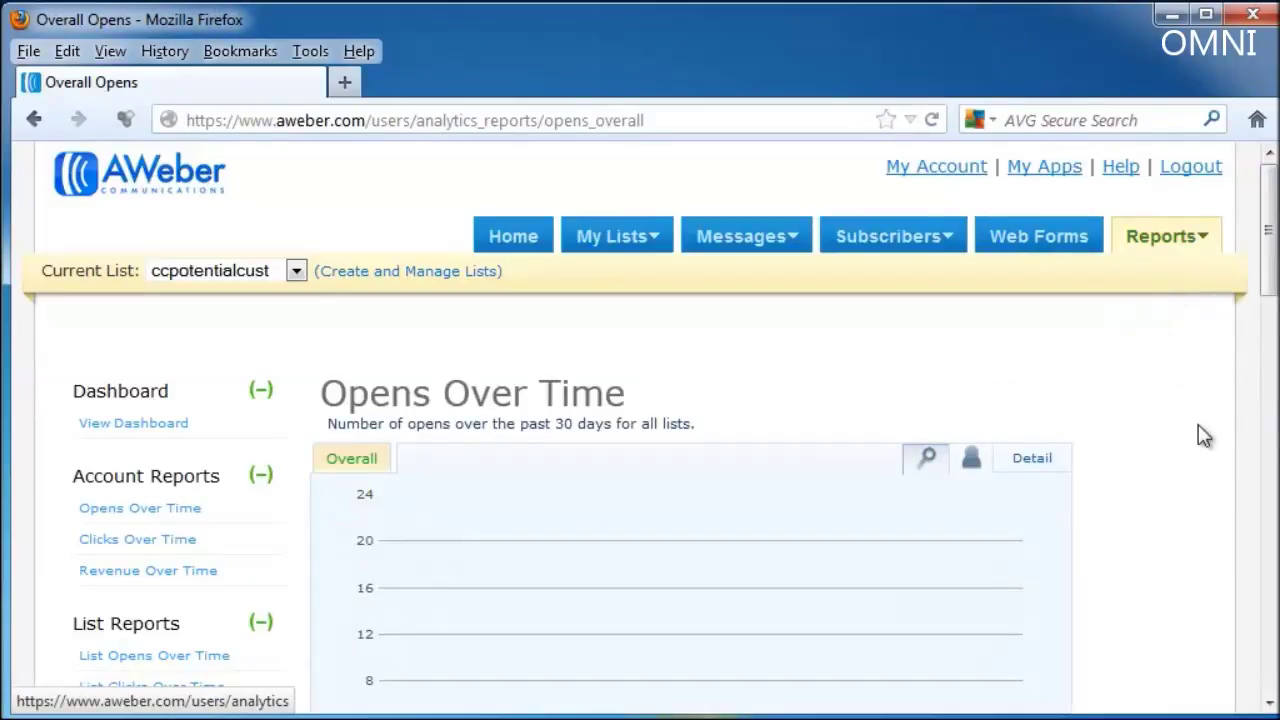
pyautogui.scroll(-3, 1114, 471)
pyautogui.scroll(2, 1110, 474)
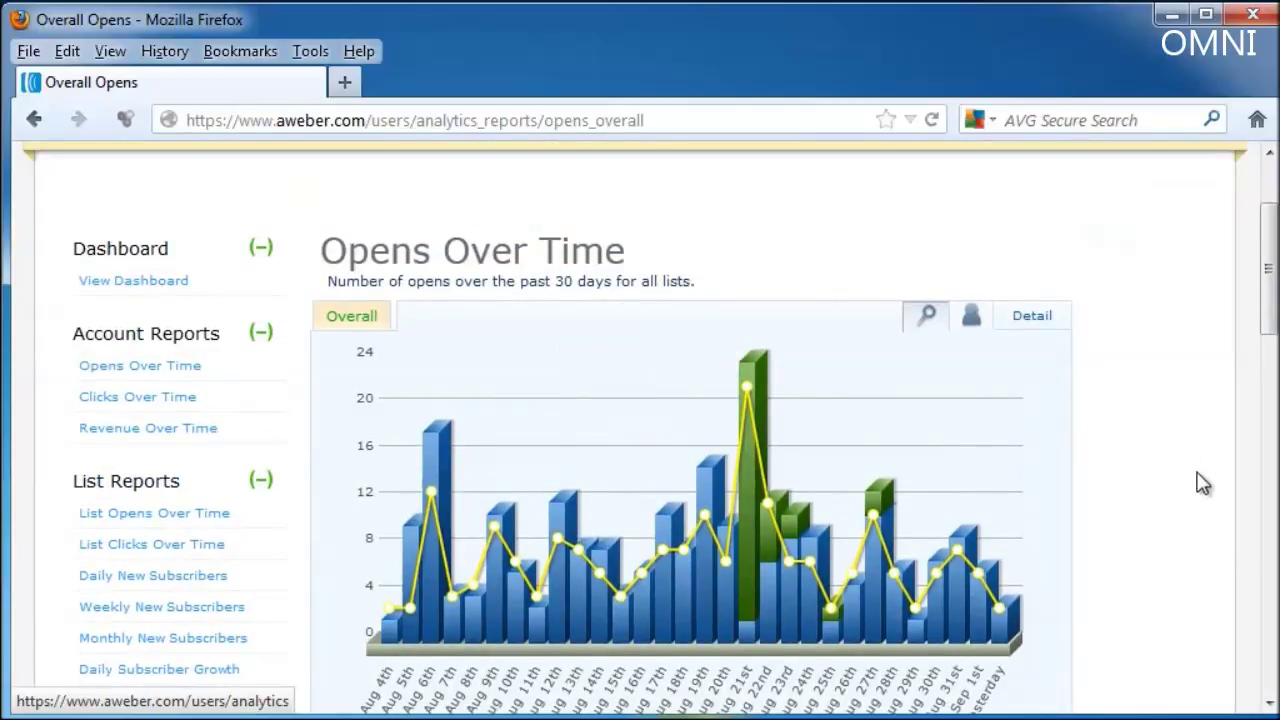
pyautogui.scroll(-2, 1207, 494)
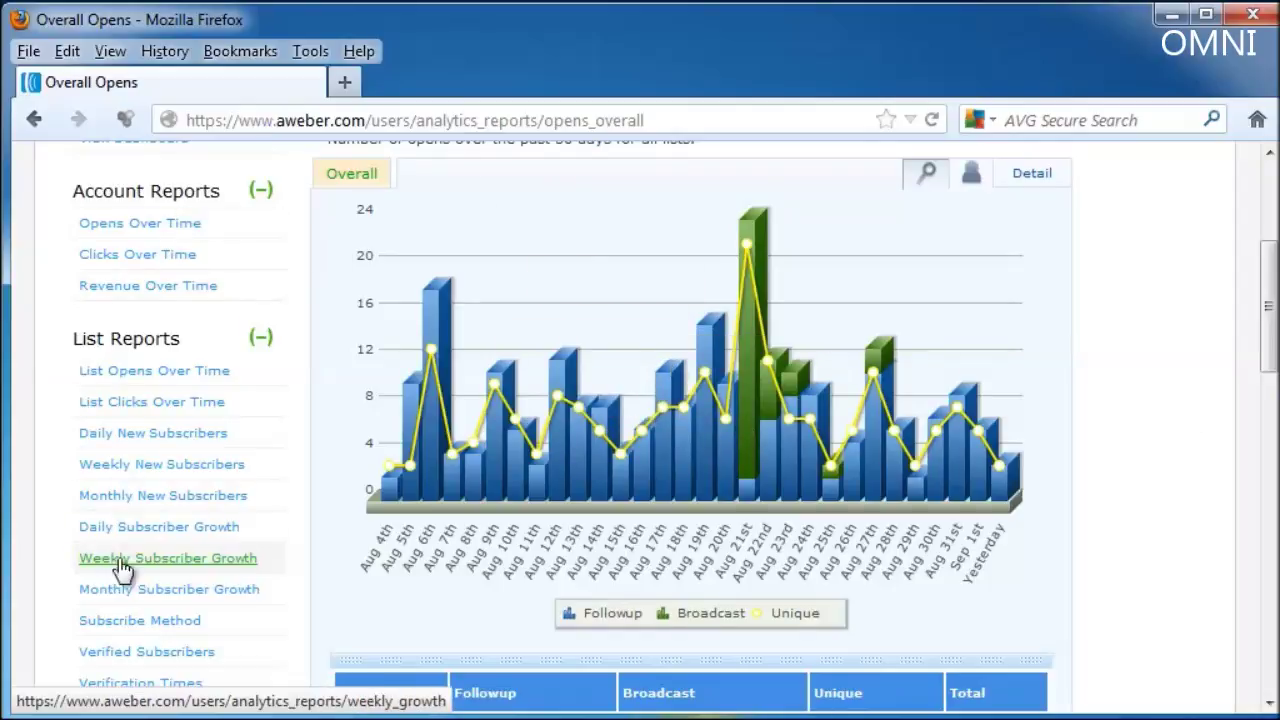
pyautogui.scroll(-8, 128, 585)
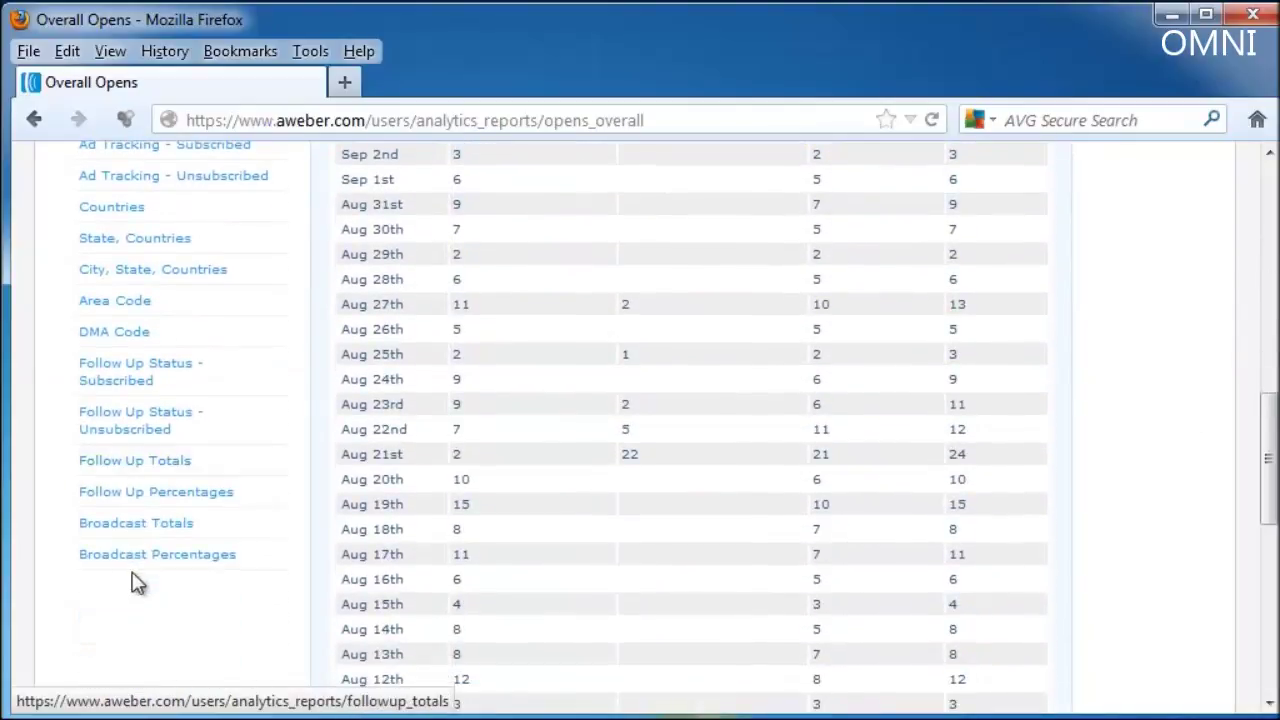
pyautogui.scroll(9, 1166, 497)
pyautogui.scroll(-5, 1166, 497)
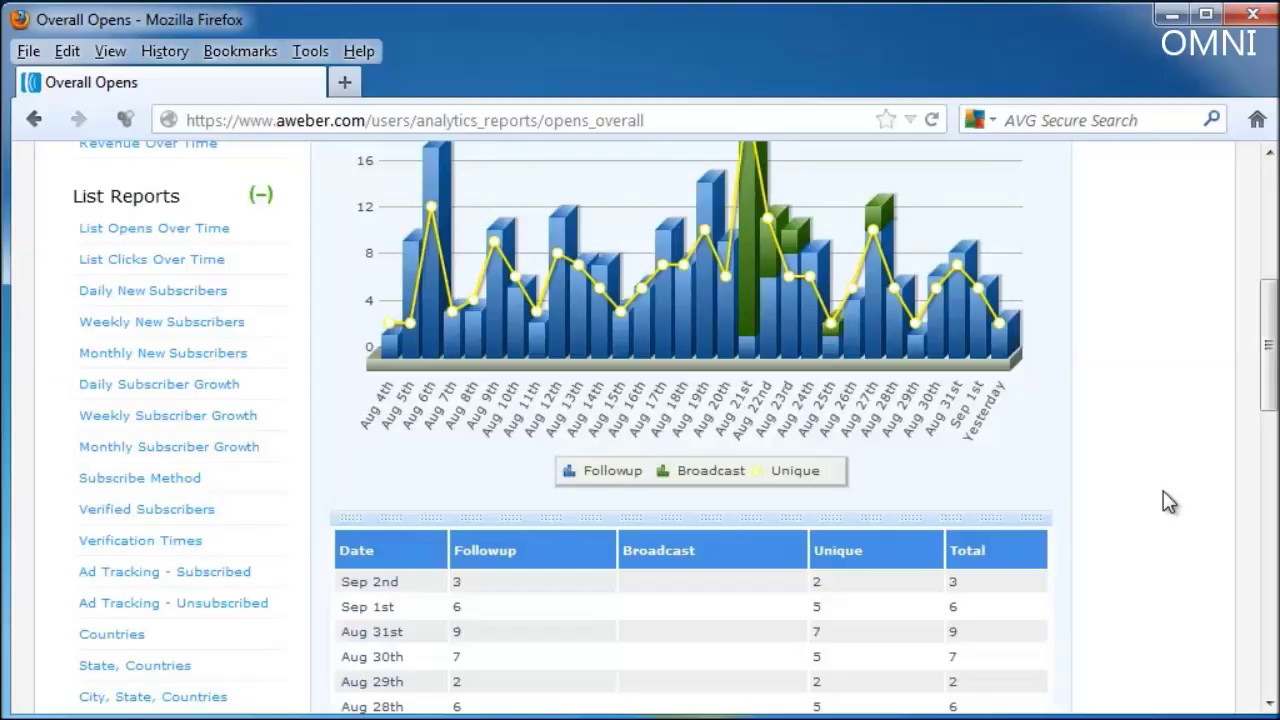
# Open the My Account page with the account information, billing and notification sections
pyautogui.scroll(5, 1128, 508)
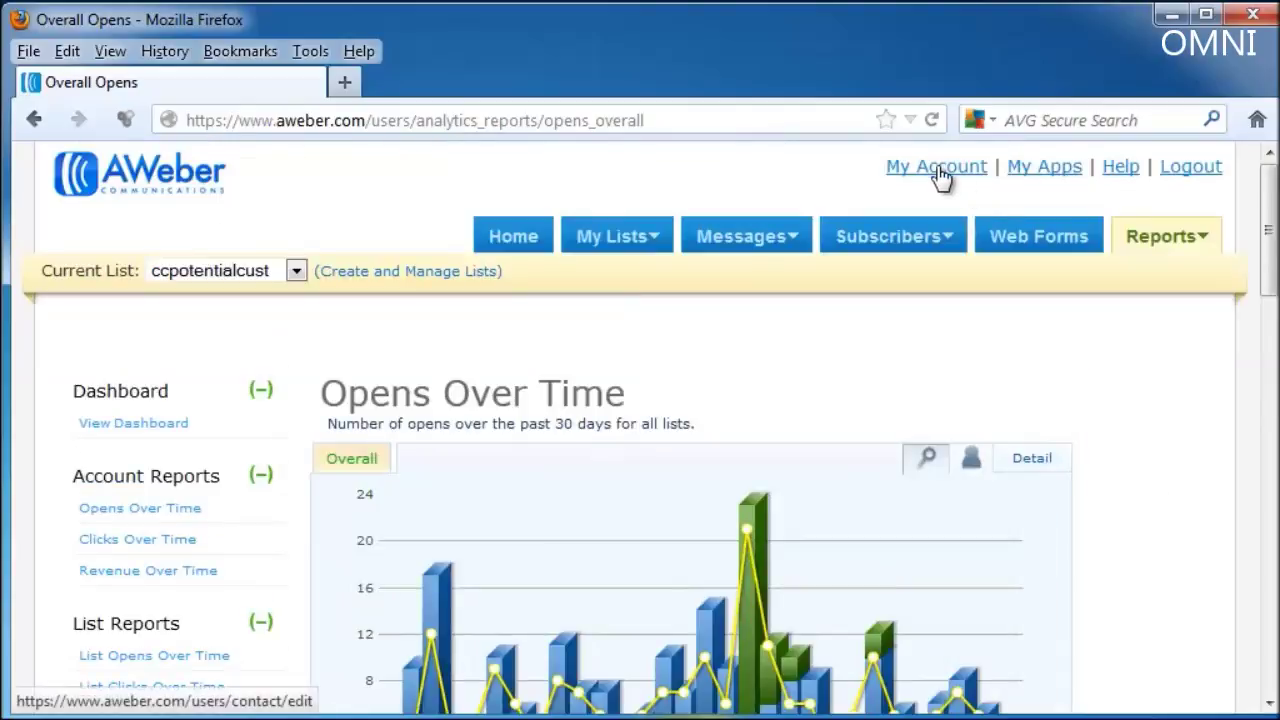
pyautogui.click(938, 168)
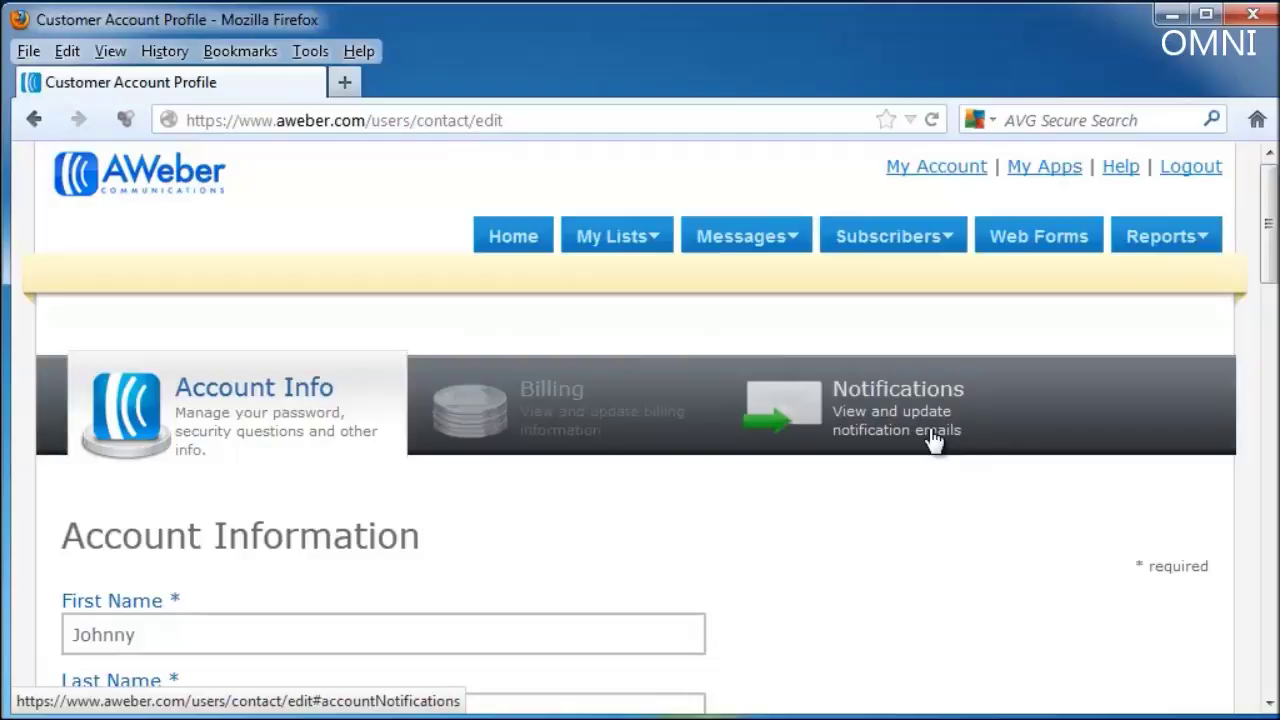
# Open the My Apps page and browse the apps offered in the App Showcase
pyautogui.click(1052, 178)
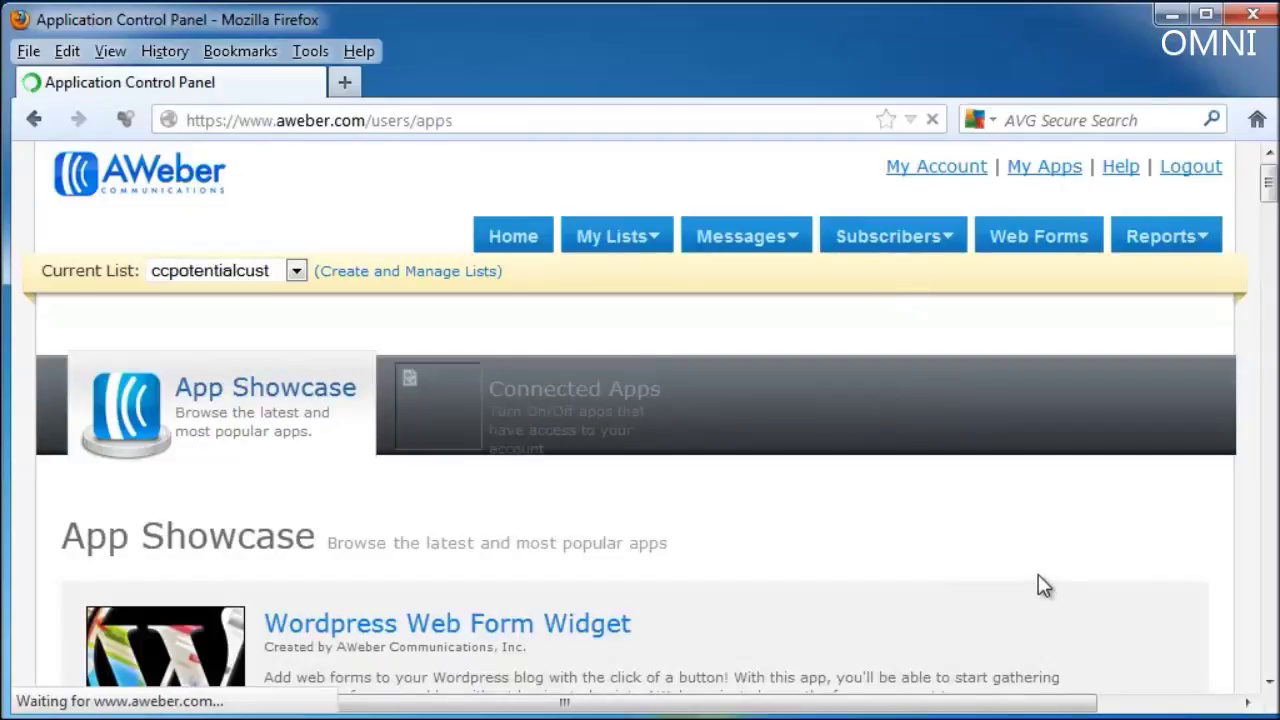
pyautogui.scroll(-3, 1038, 575)
pyautogui.scroll(-3, 1030, 577)
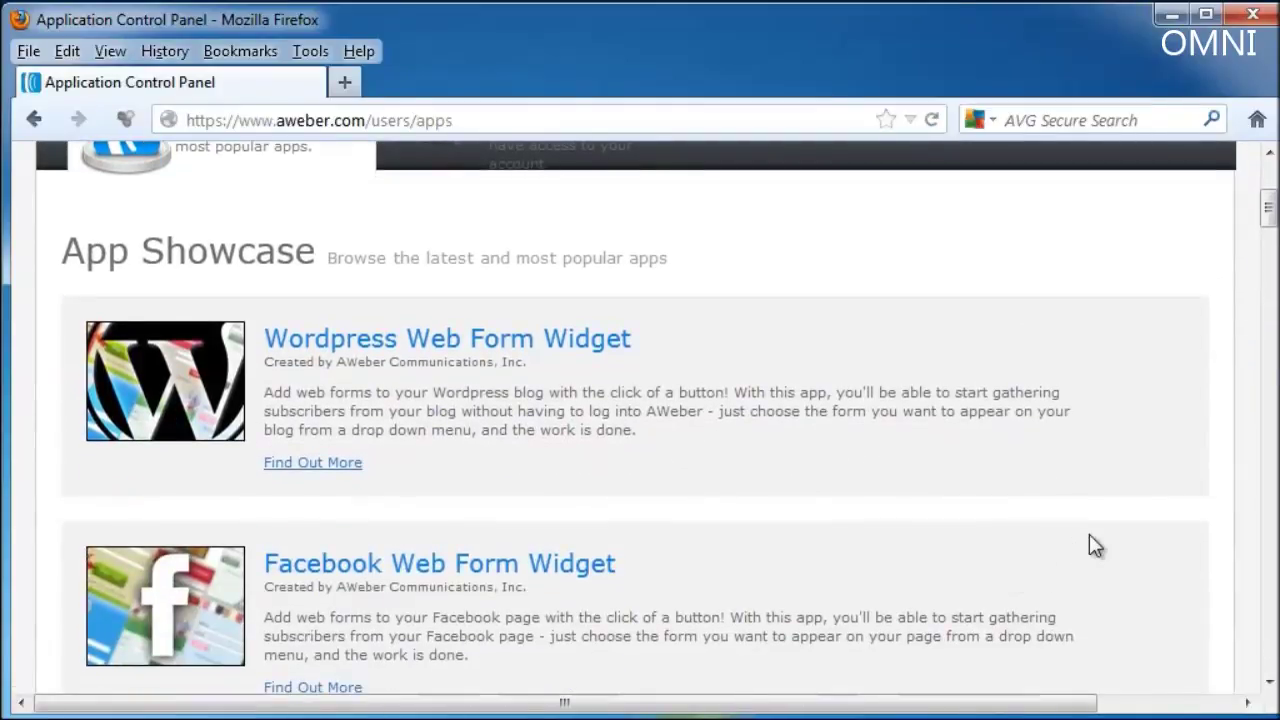
pyautogui.scroll(-2, 1160, 545)
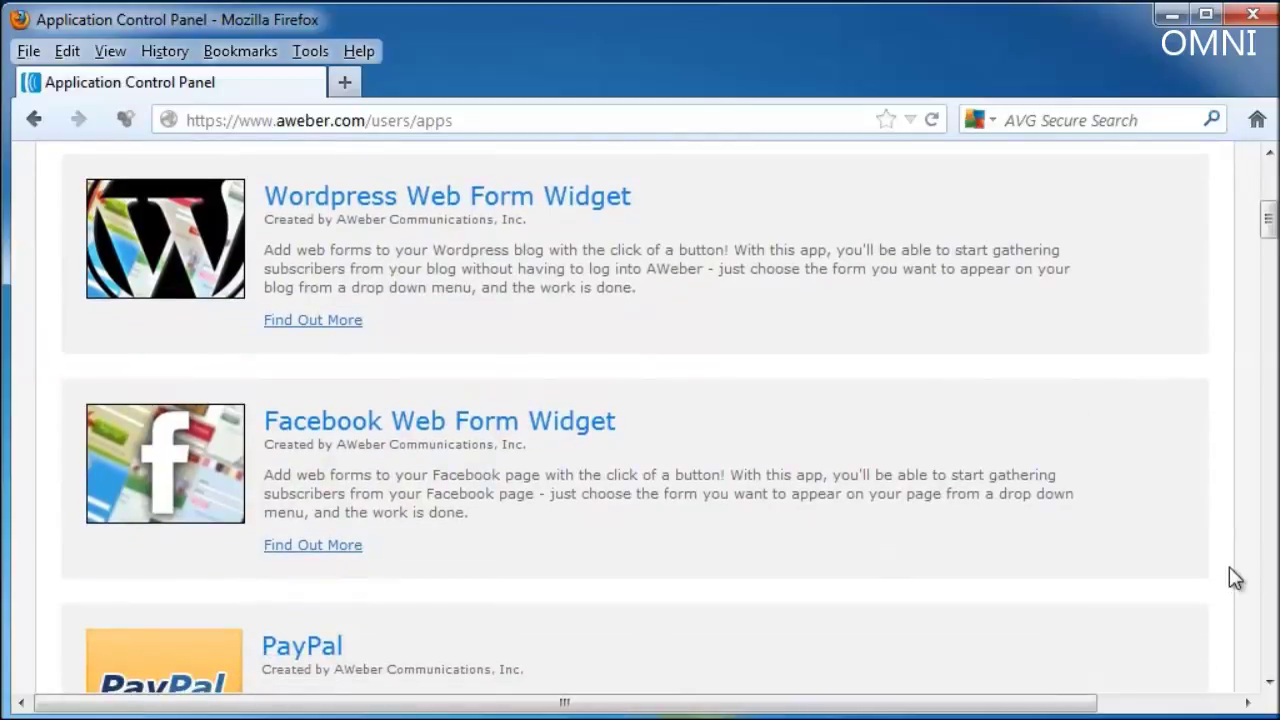
pyautogui.scroll(-3, 1231, 574)
pyautogui.scroll(-3, 1233, 578)
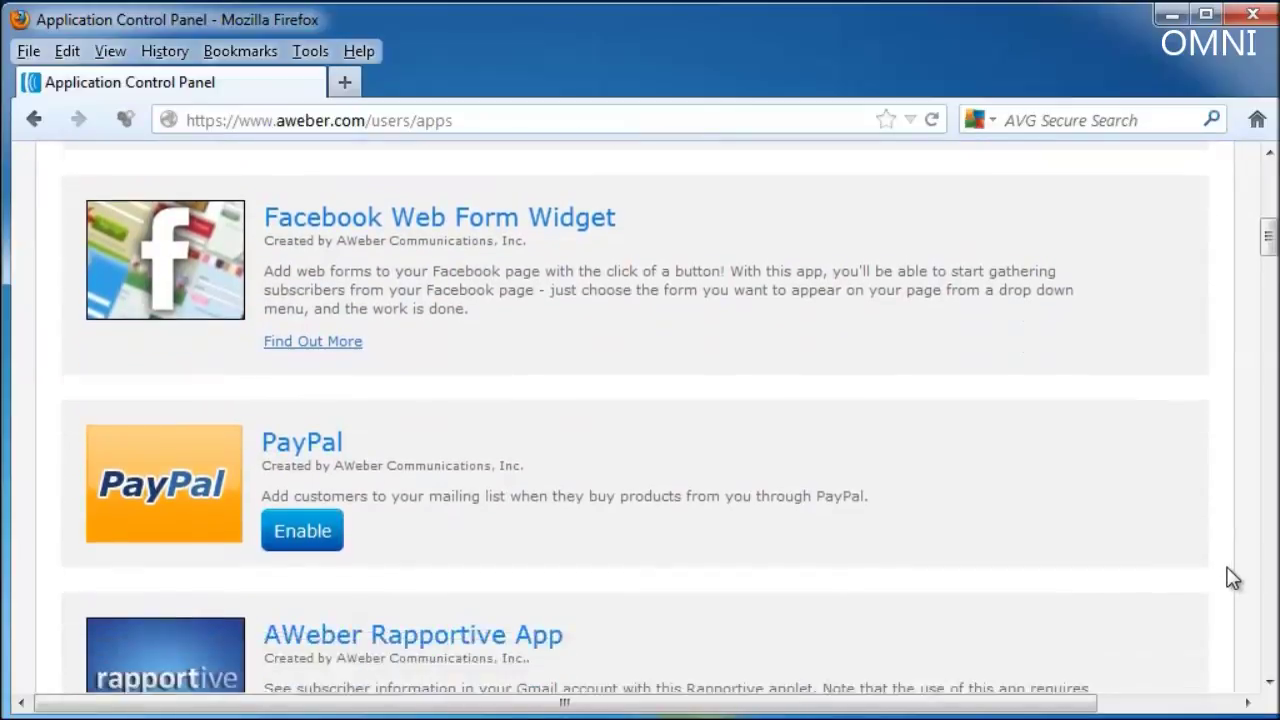
pyautogui.scroll(-2, 1233, 578)
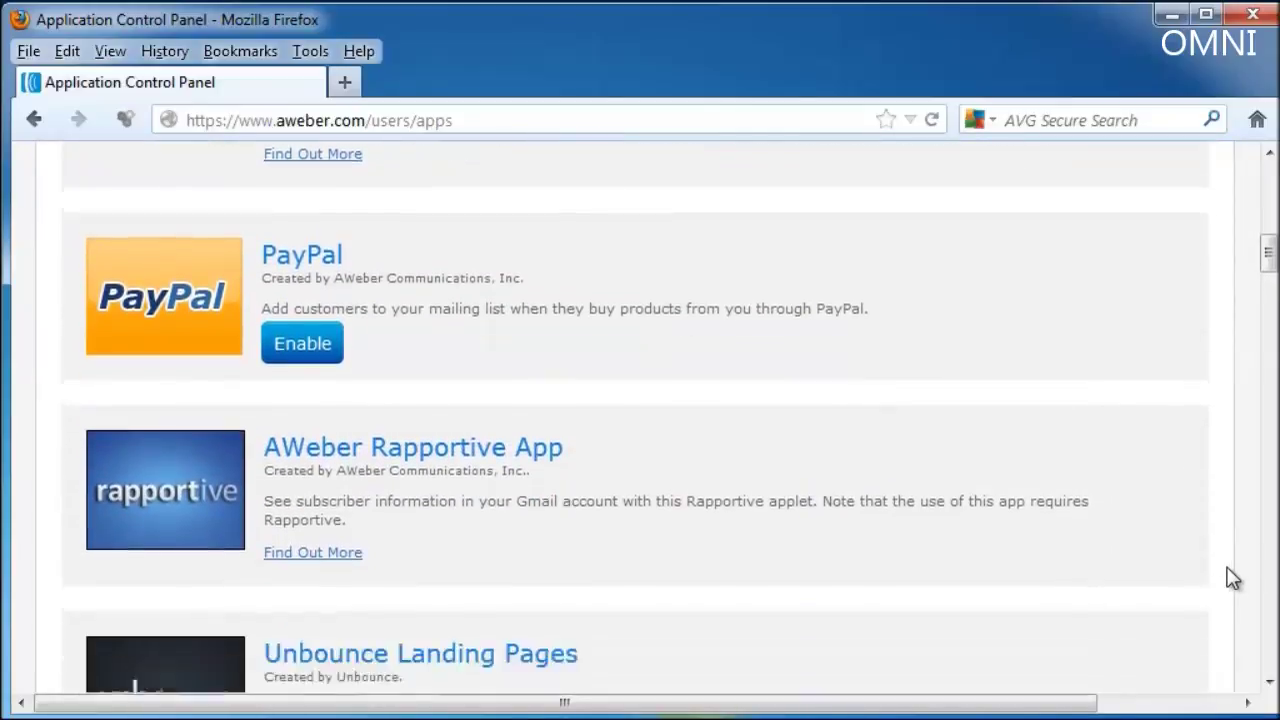
pyautogui.scroll(10, 617, 580)
pyautogui.scroll(-6, 320, 636)
pyautogui.scroll(6, 320, 636)
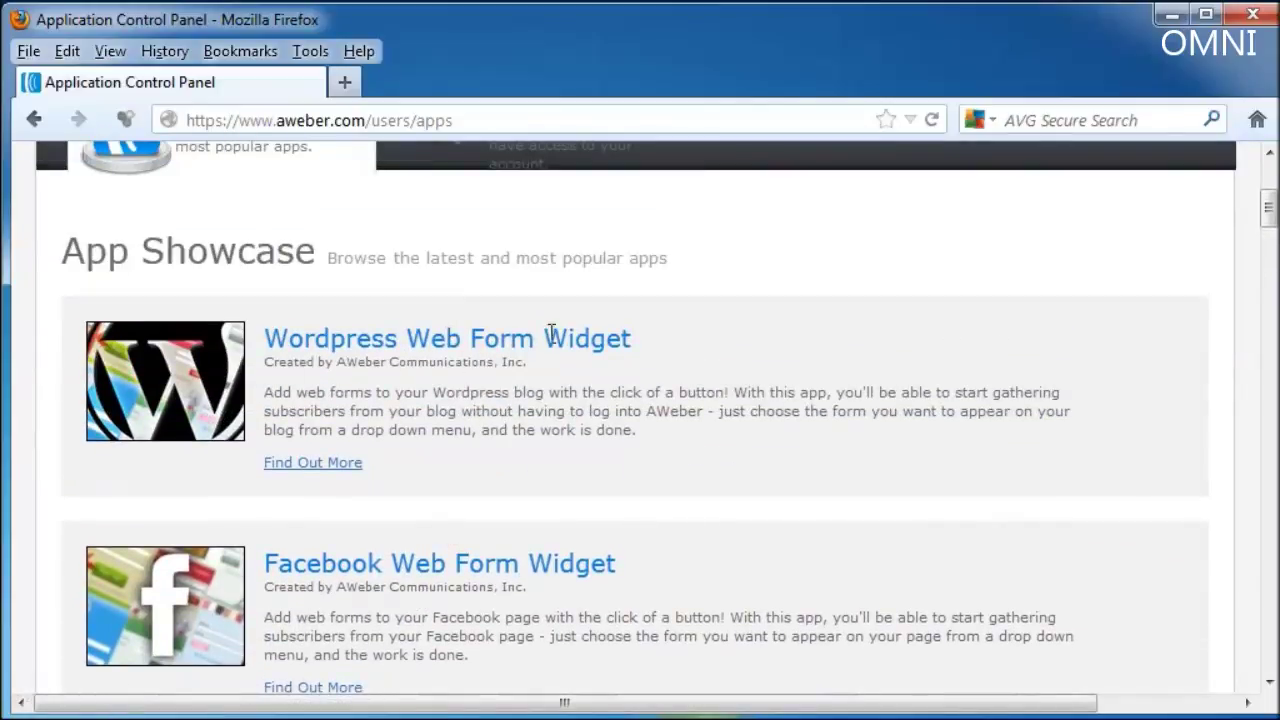
pyautogui.scroll(-12, 1220, 560)
pyautogui.scroll(-14, 1227, 572)
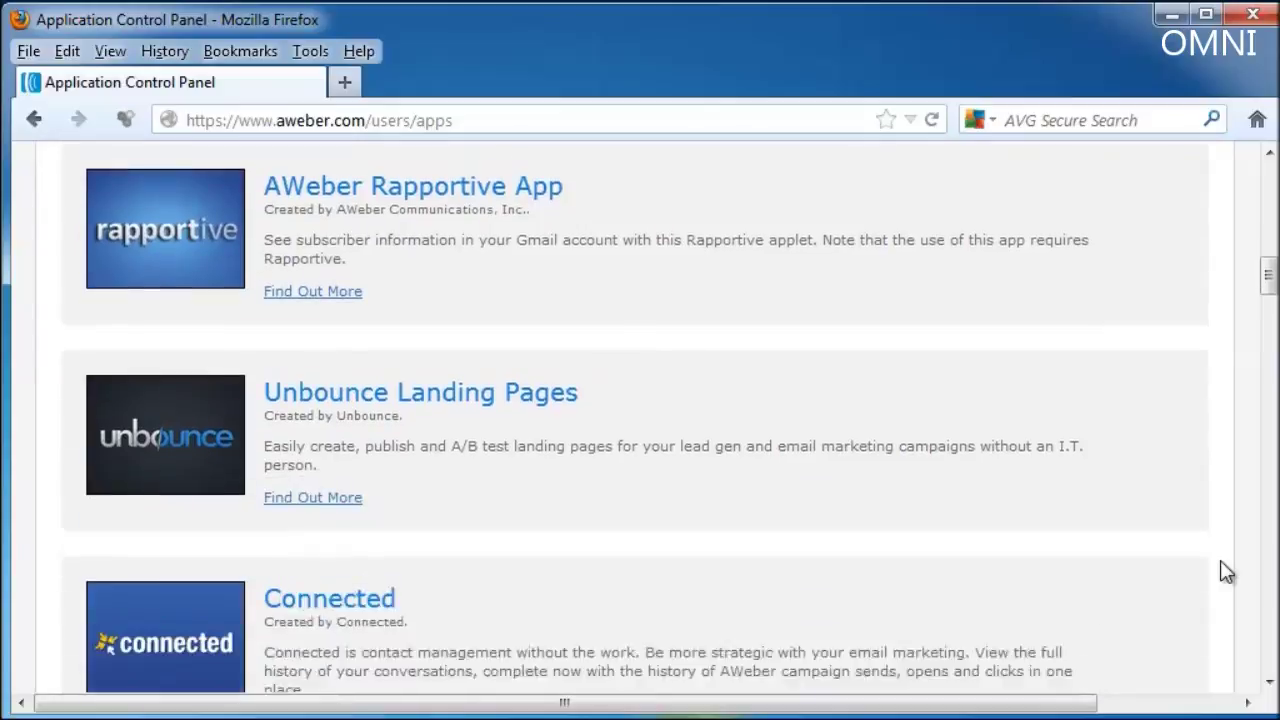
pyautogui.scroll(-6, 1227, 572)
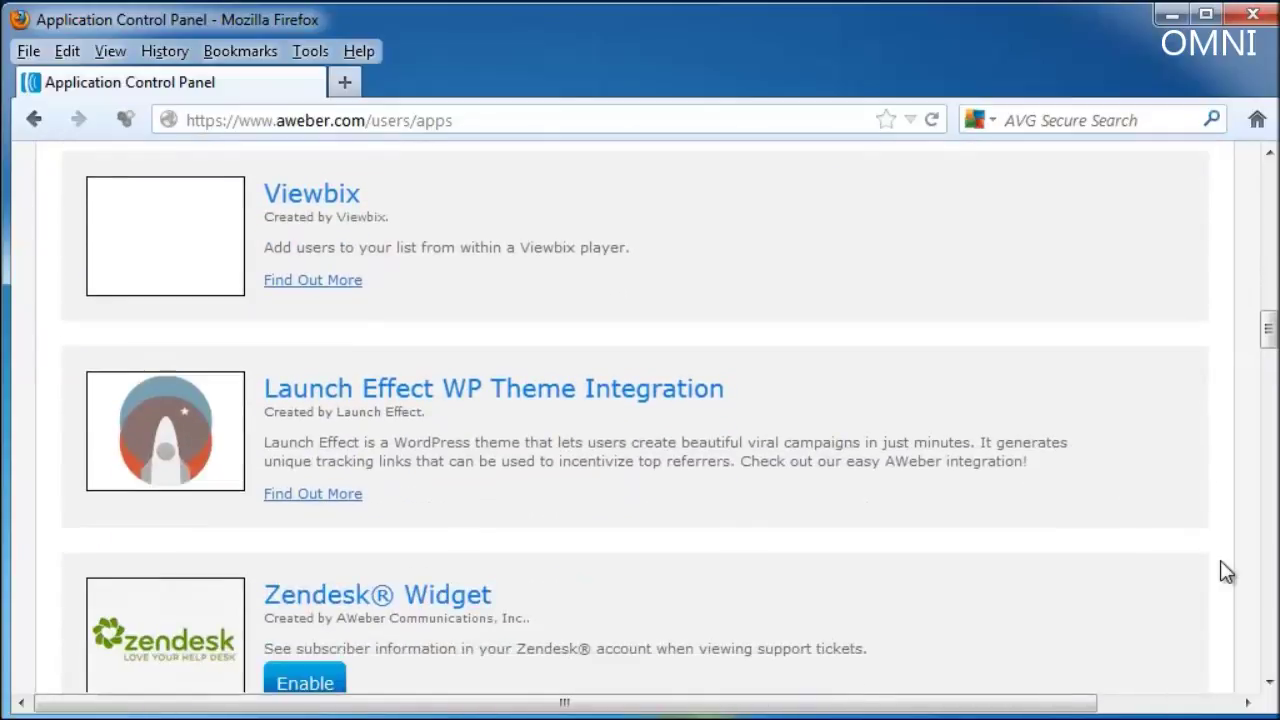
pyautogui.scroll(-6, 1227, 570)
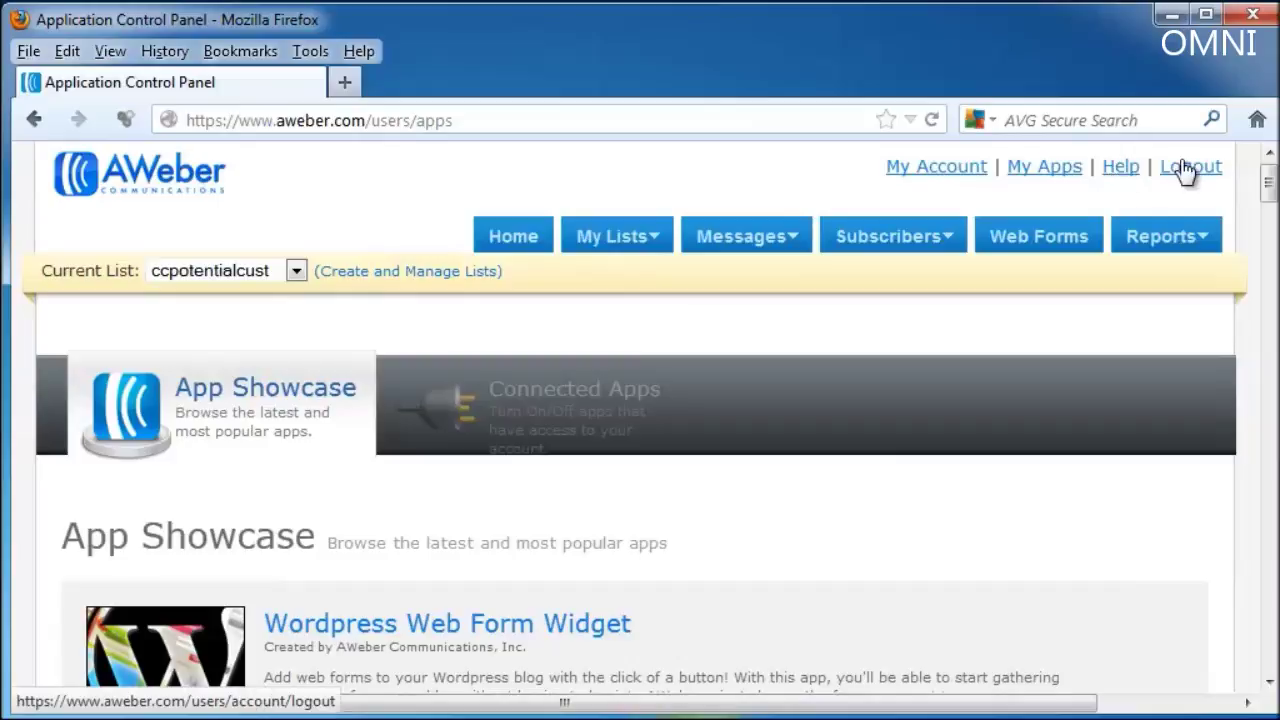
# Examine the help, search and social links at the end of the App Showcase page, and return to the main navigation's Reports options
pyautogui.moveTo(1270, 182); pyautogui.dragTo(1209, 662)
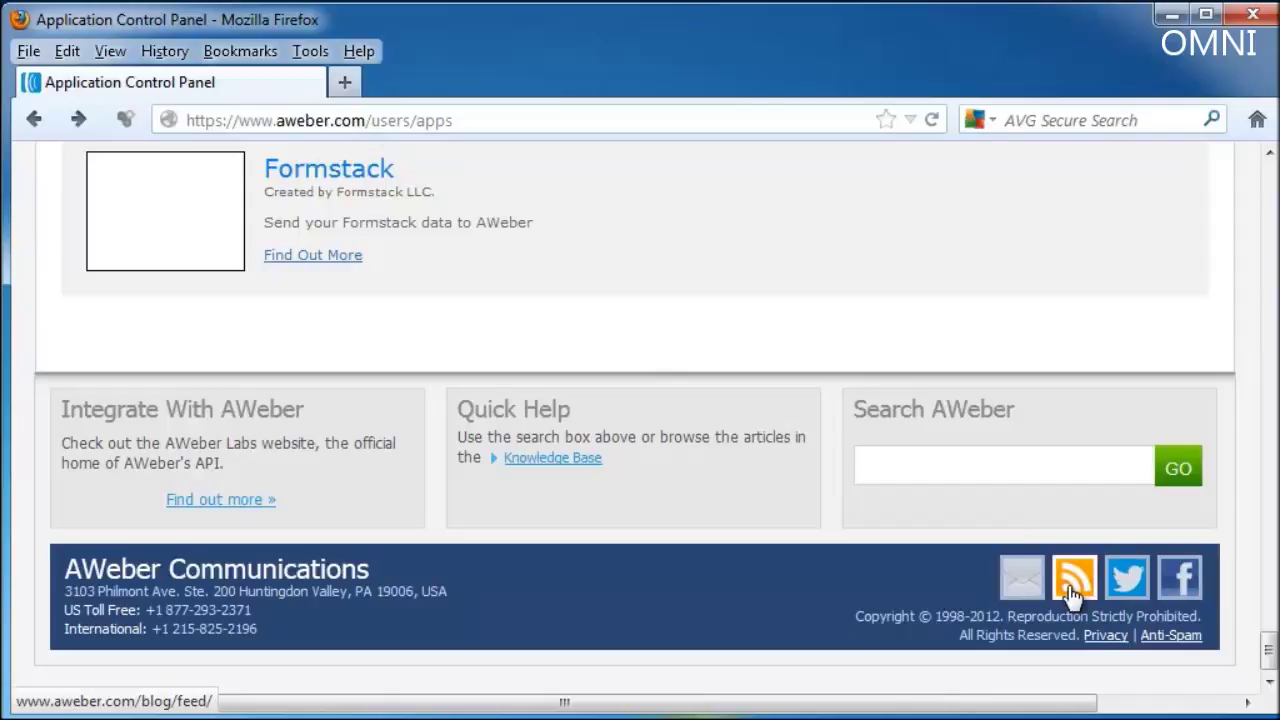
pyautogui.press('Home')
pyautogui.moveTo(1217, 260)
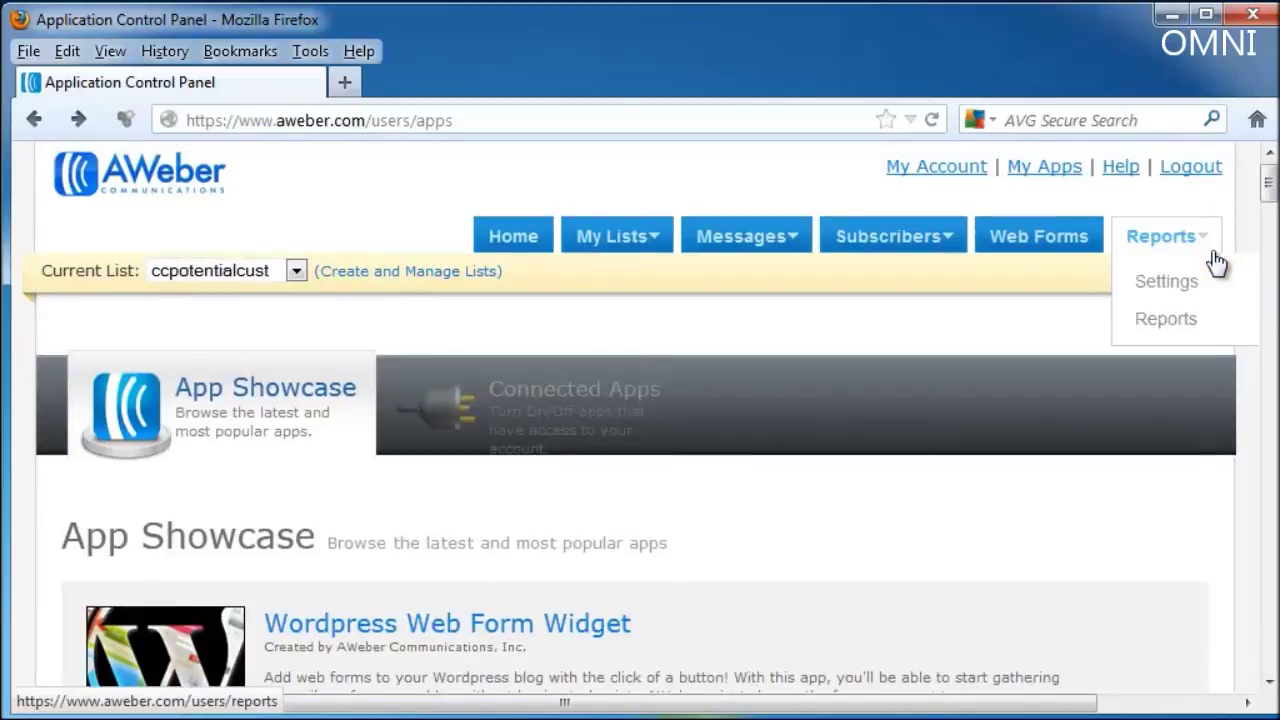